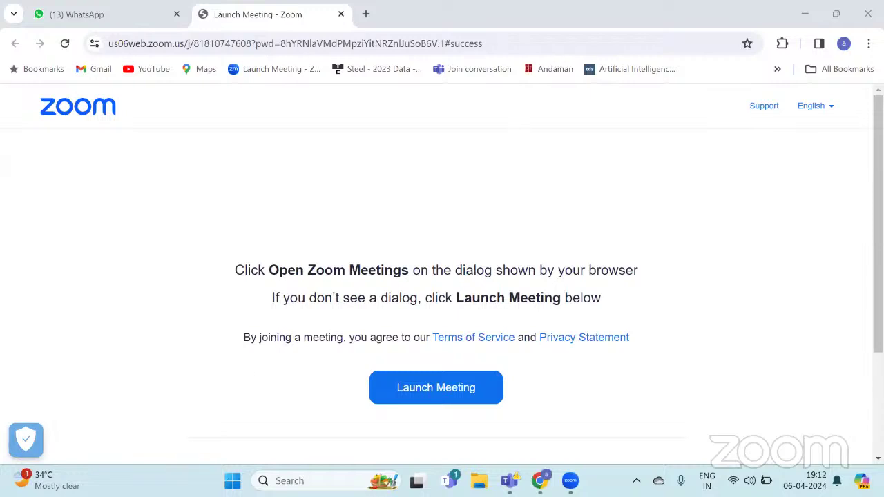
# - Open Power BI Desktop and start a new blank report
pyautogui.click(299, 475)
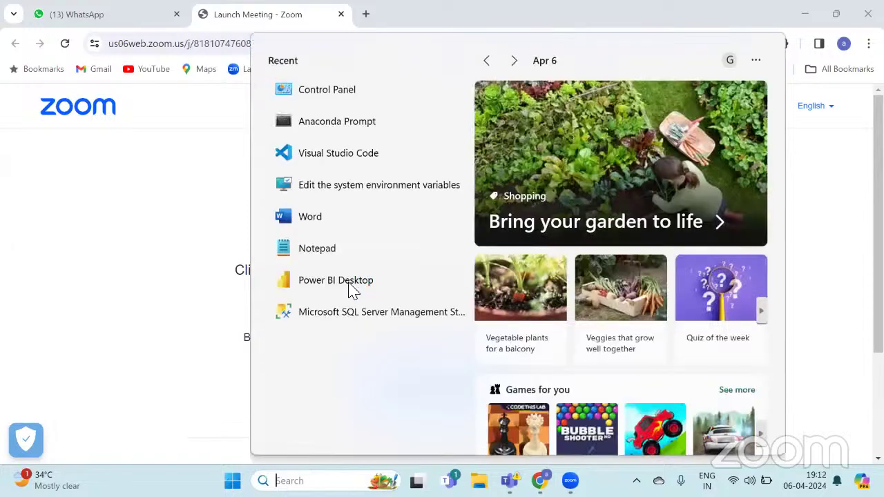
pyautogui.click(350, 290)
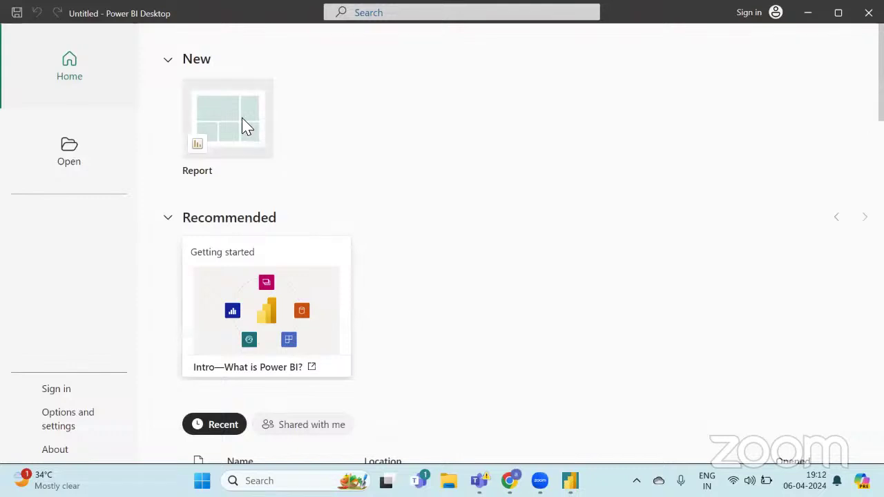
pyautogui.click(246, 127)
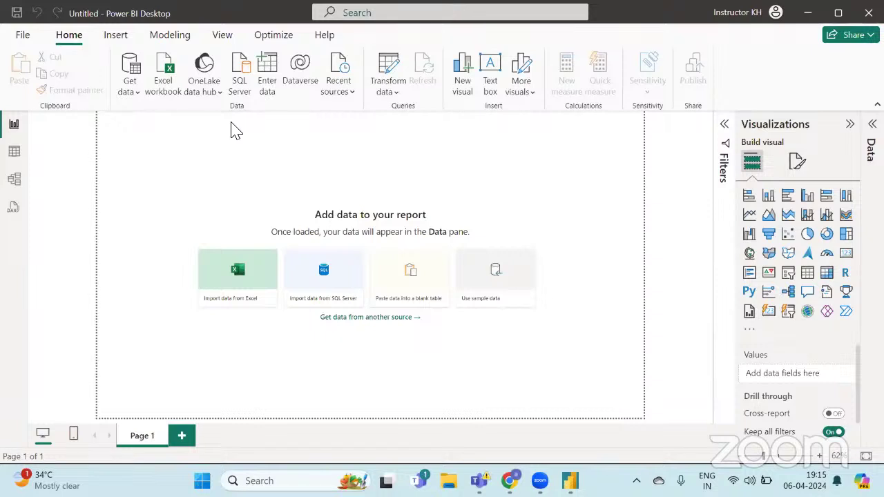
# - Load the Orders table from the Excel workbook Sample - Superstore.pBI.xlsx into the report
pyautogui.click(137, 98)
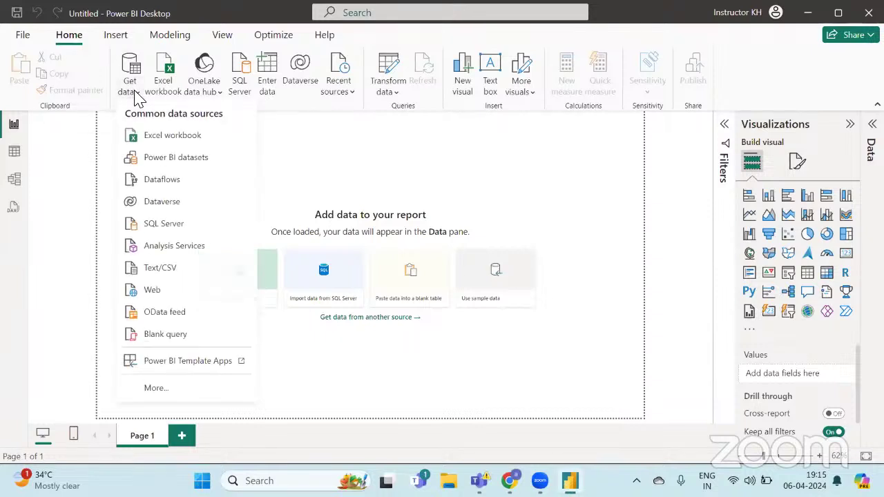
pyautogui.click(166, 141)
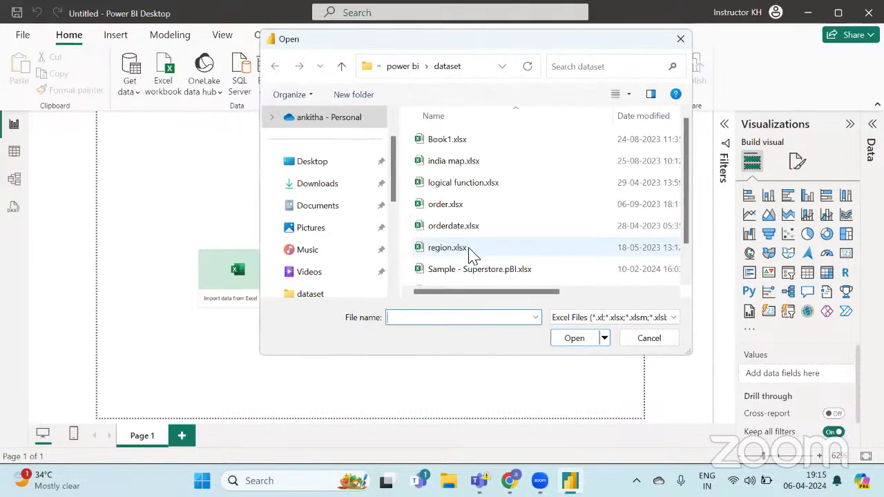
pyautogui.click(474, 270)
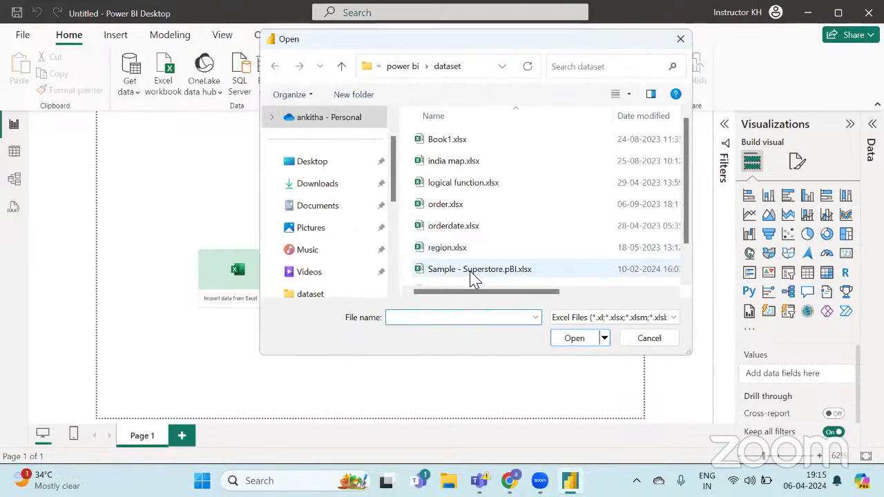
pyautogui.click(571, 338)
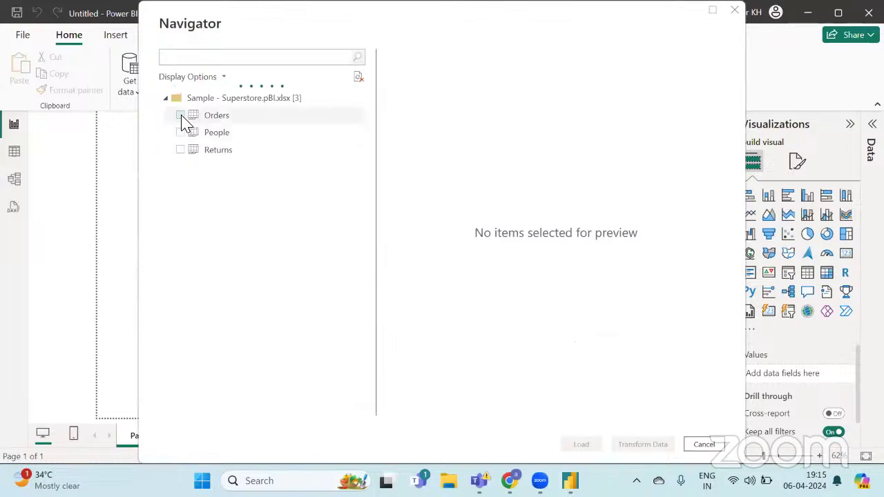
pyautogui.click(181, 116)
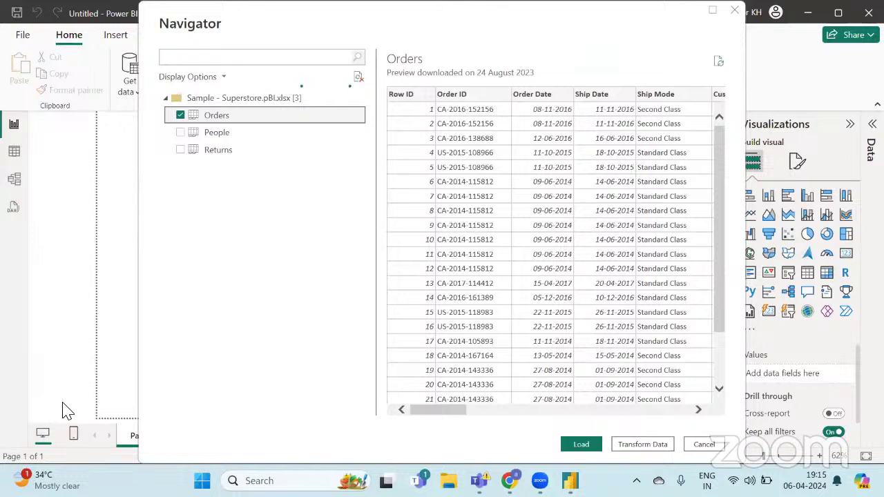
pyautogui.click(584, 446)
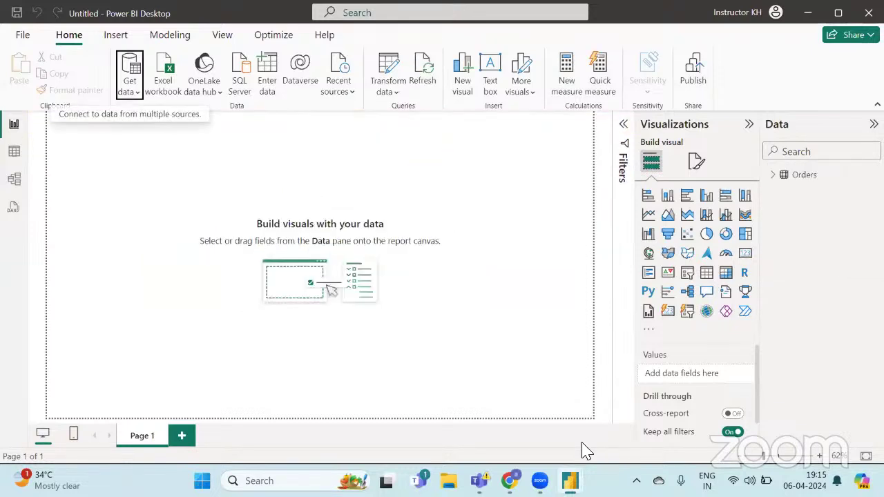
# - Add a stacked bar chart with Category on the Y-axis and Profit on the X-axis, and enlarge it
pyautogui.click(778, 178)
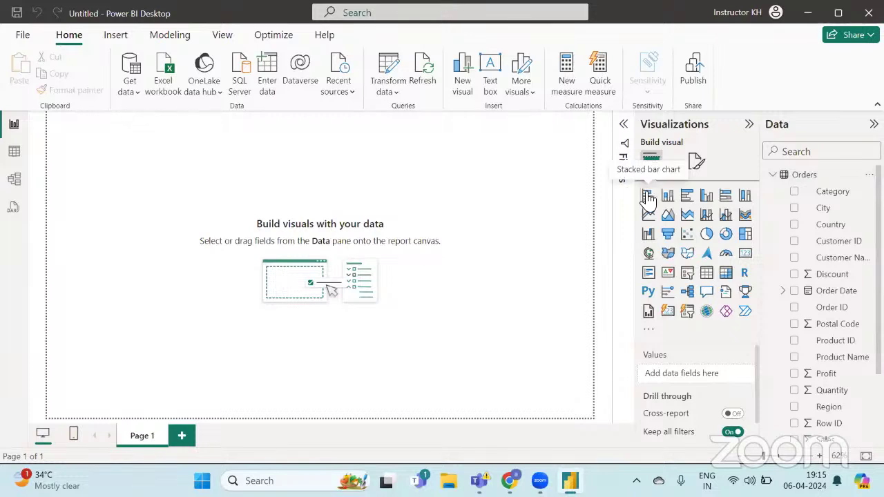
pyautogui.click(647, 196)
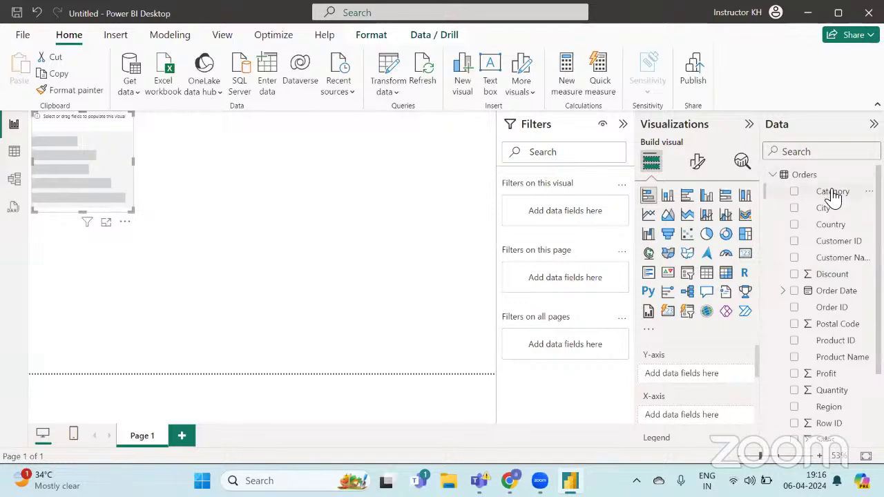
pyautogui.moveTo(829, 193); pyautogui.dragTo(702, 373)
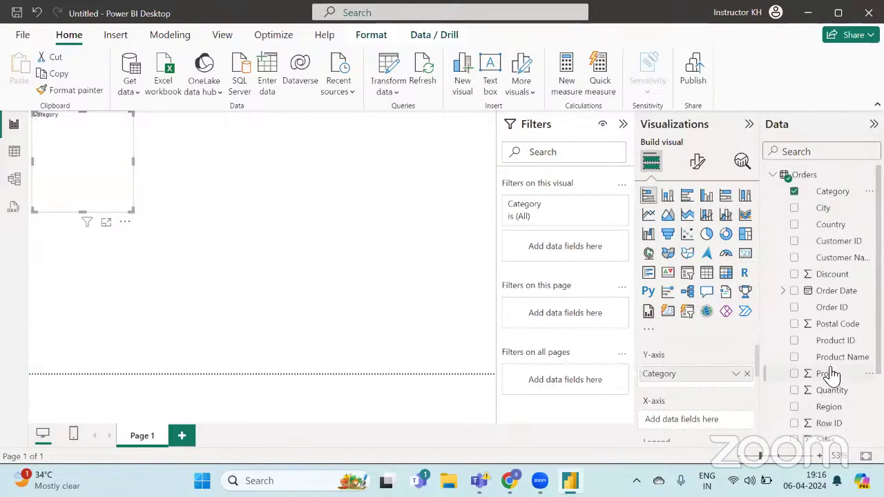
pyautogui.moveTo(828, 373); pyautogui.dragTo(701, 419)
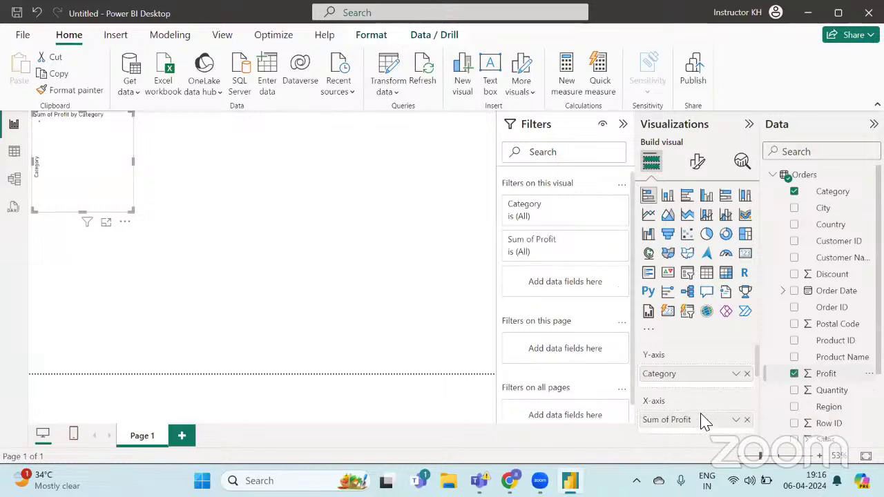
pyautogui.moveTo(132, 209); pyautogui.dragTo(249, 272)
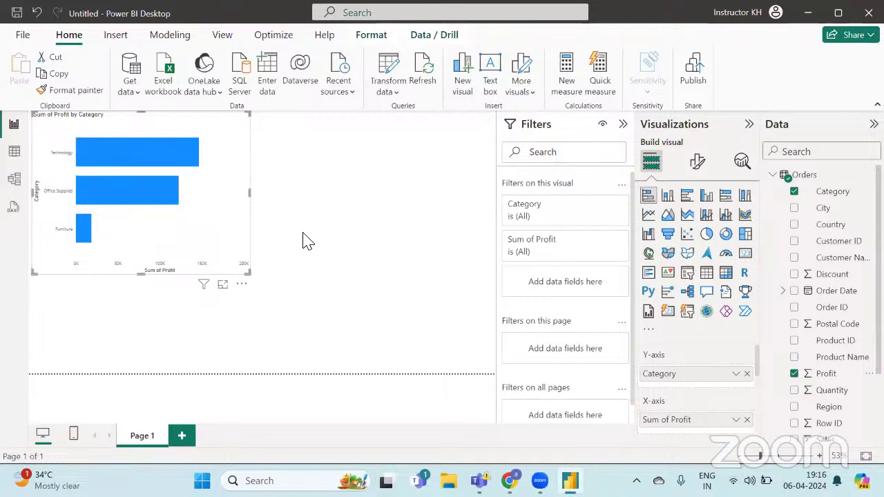
pyautogui.click(303, 234)
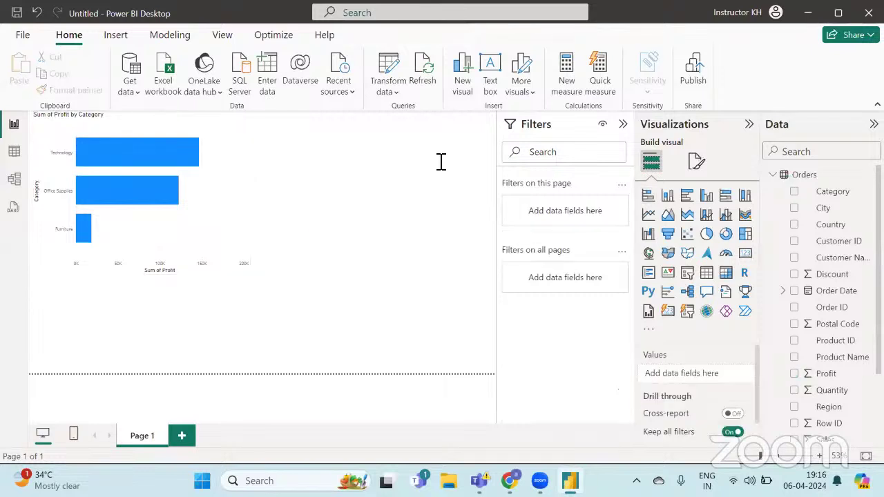
# - Add a pie chart with Region as legend and Sales as values, placed beside the bar chart and enlarged
pyautogui.click(706, 238)
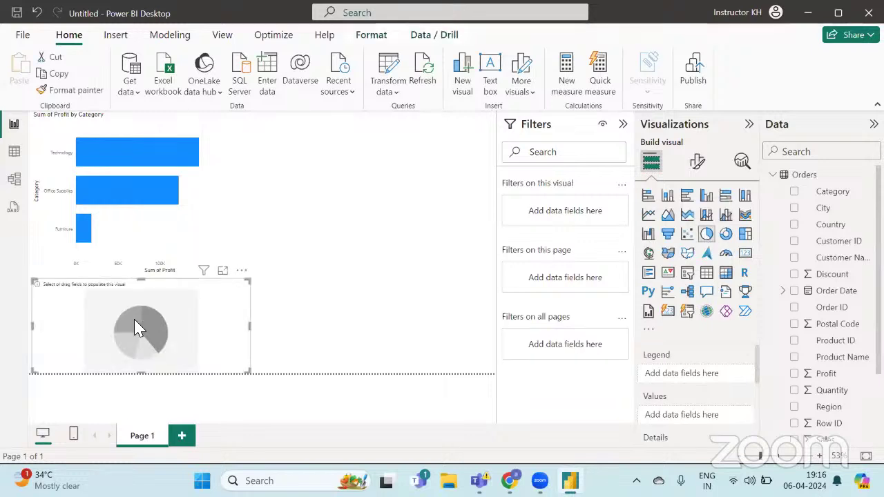
pyautogui.moveTo(134, 319); pyautogui.dragTo(356, 177)
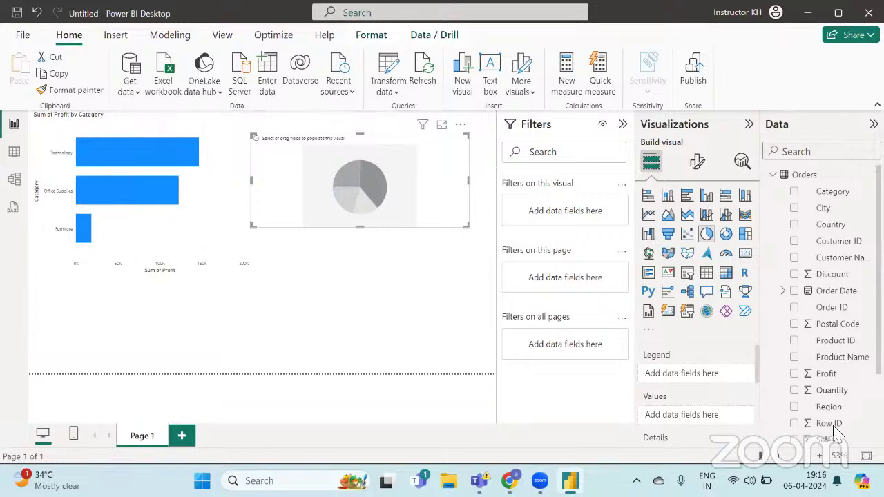
pyautogui.moveTo(843, 408); pyautogui.dragTo(690, 374)
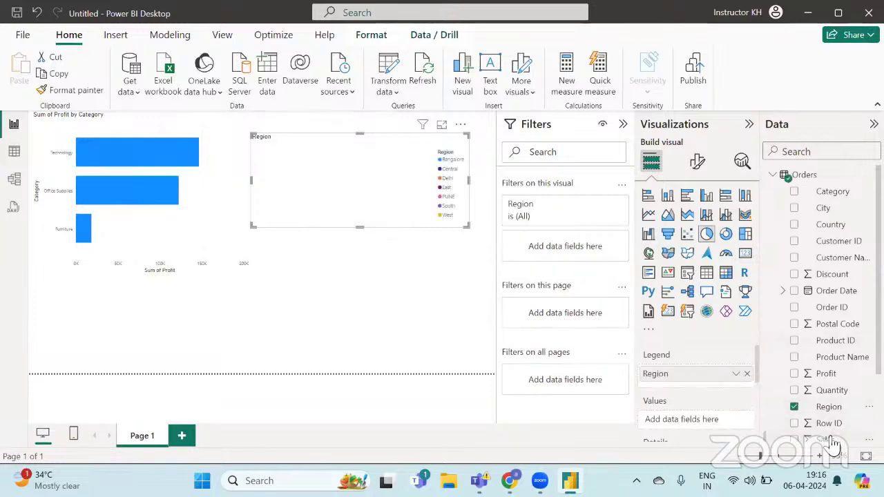
pyautogui.moveTo(832, 439); pyautogui.dragTo(713, 420)
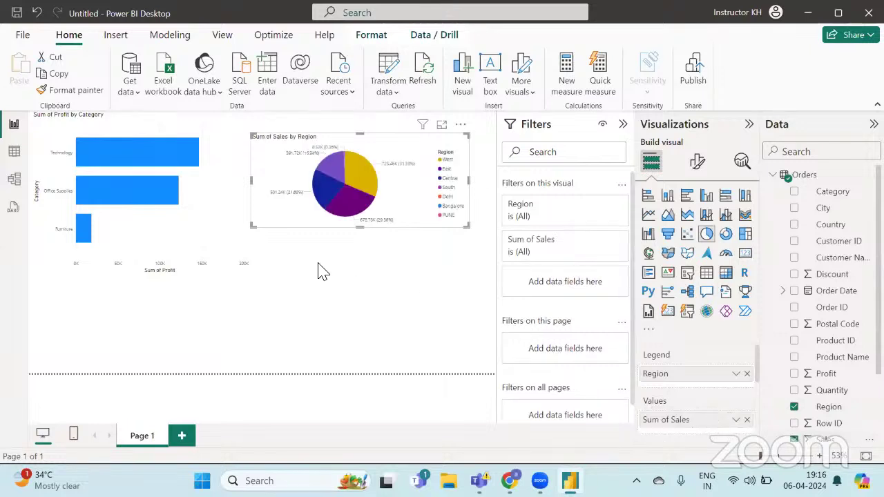
pyautogui.moveTo(254, 230); pyautogui.dragTo(270, 262)
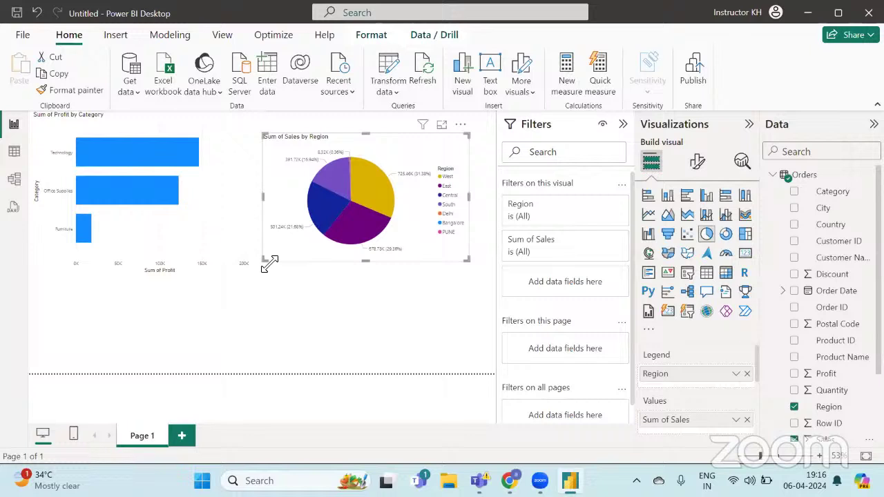
pyautogui.click(360, 297)
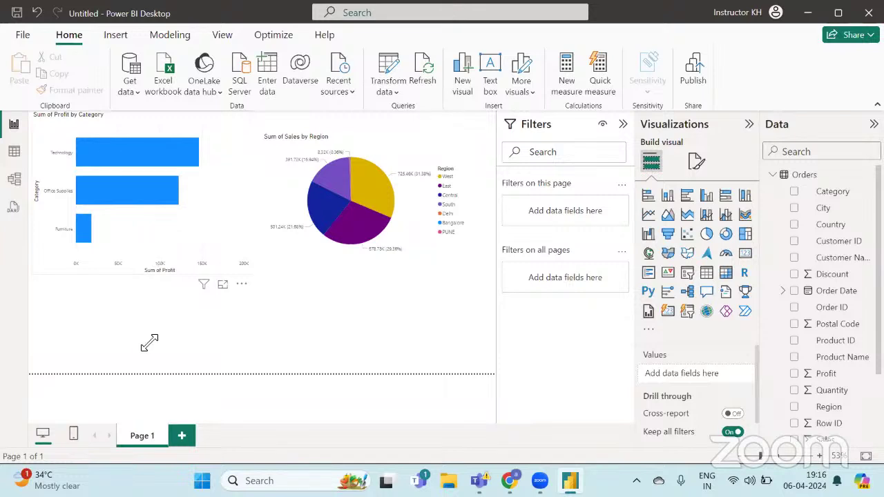
# - Move the bar chart and the pie chart down to the lower part of the page, leaving space above them
pyautogui.moveTo(149, 343); pyautogui.dragTo(158, 286)
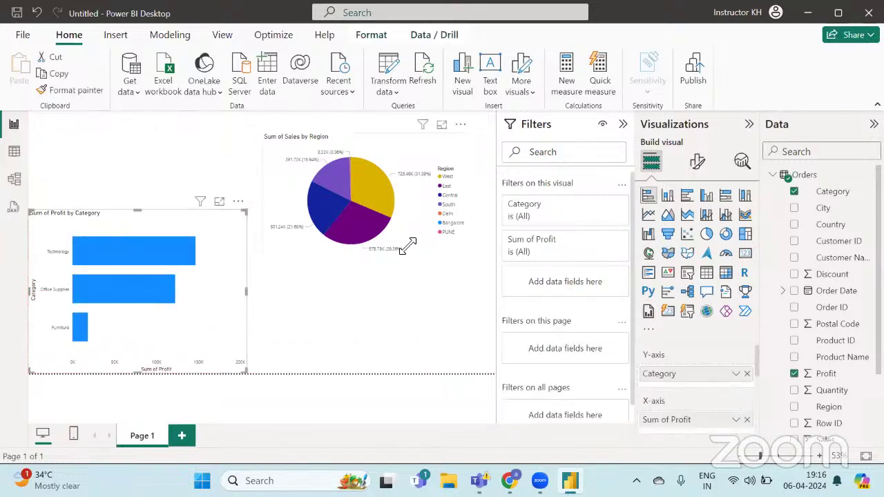
pyautogui.moveTo(408, 245); pyautogui.dragTo(416, 339)
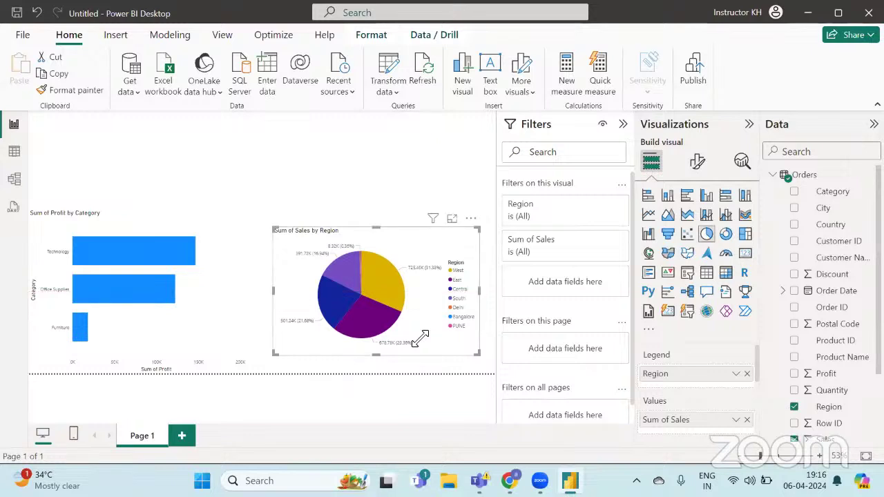
pyautogui.click(445, 147)
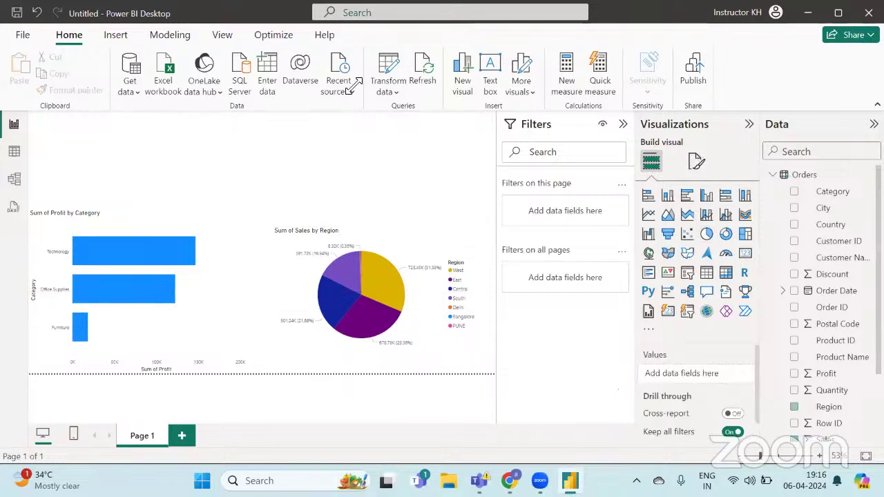
# - Insert a text box above the charts, shrink it to fit the free space and enter the title "Shedule Refresh"
pyautogui.click(487, 74)
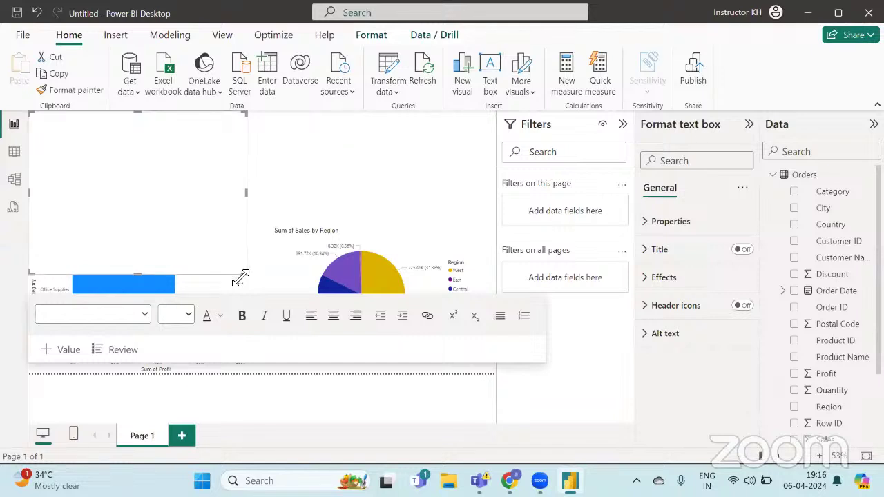
pyautogui.moveTo(246, 272); pyautogui.dragTo(251, 179)
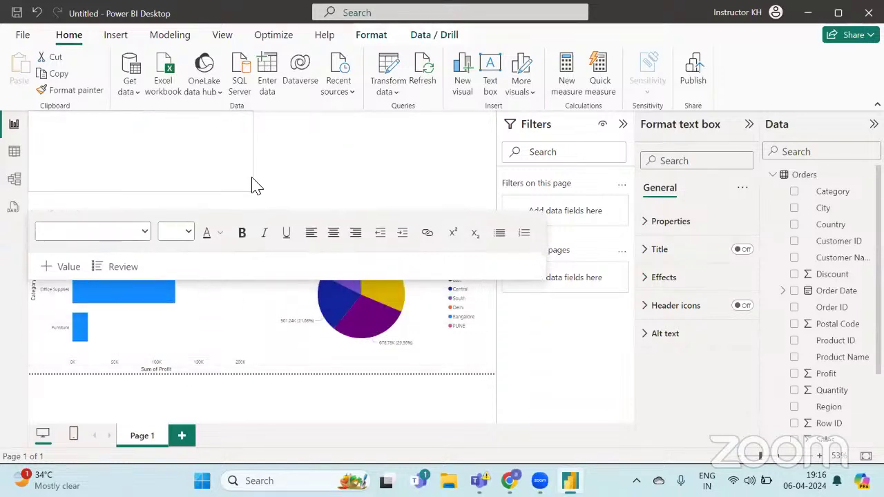
pyautogui.click(213, 166)
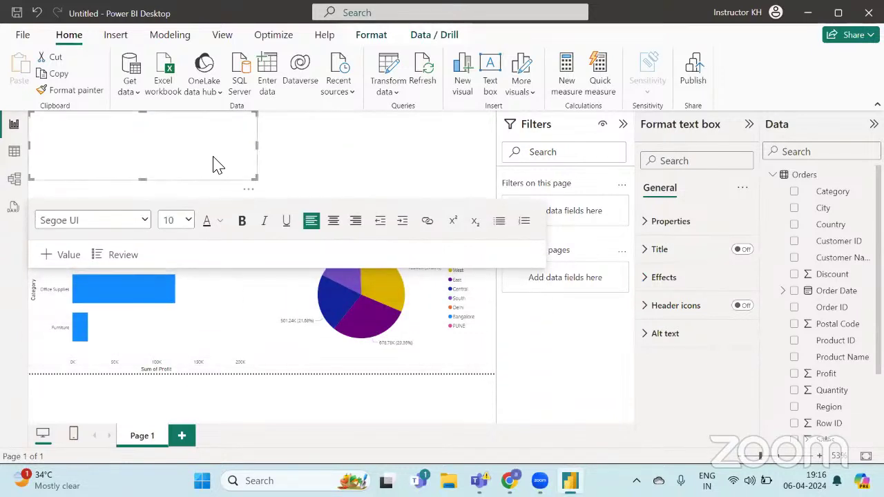
pyautogui.press('capslock')
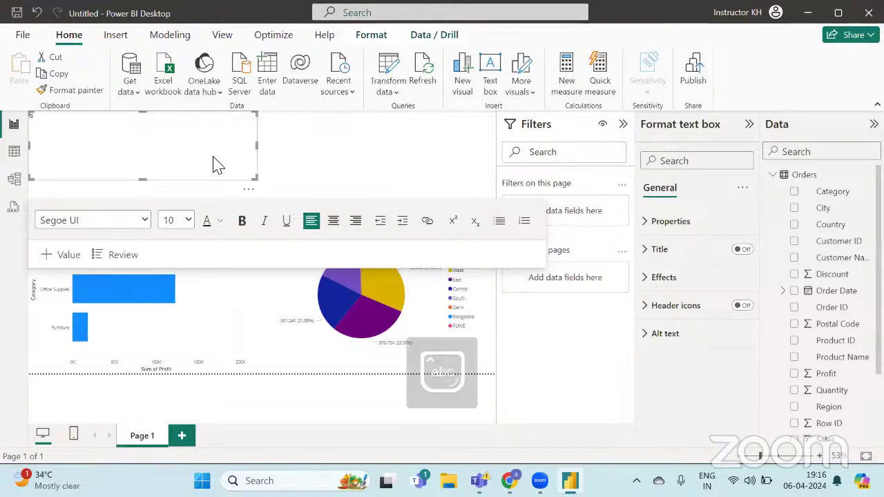
pyautogui.write('She')
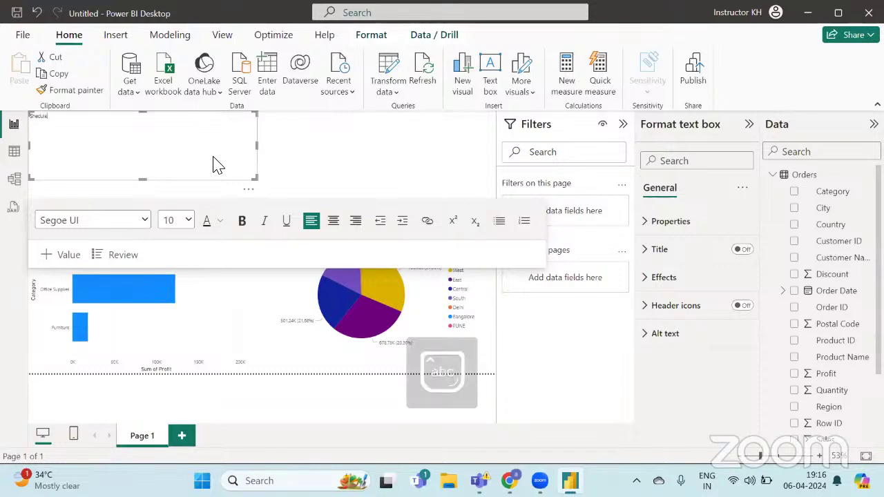
pyautogui.write('dule')
pyautogui.press('capslock')
pyautogui.write('R')
pyautogui.press('capslock')
pyautogui.write('e')
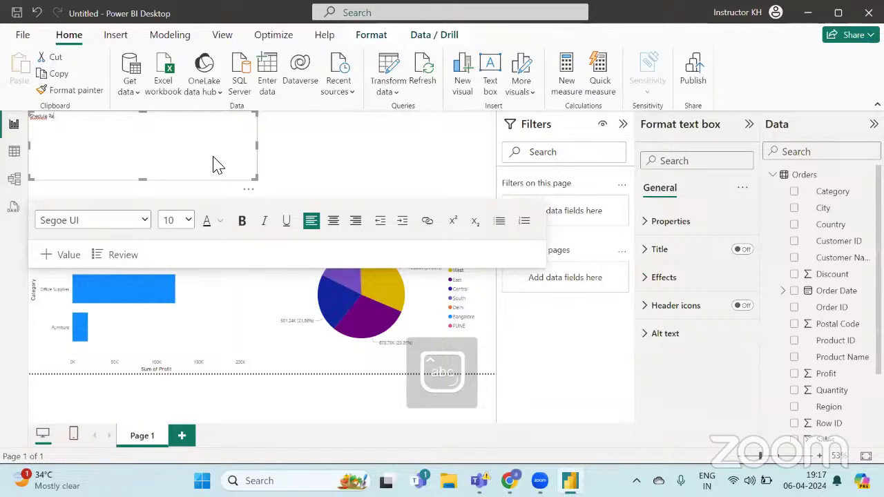
pyautogui.write('fresh')
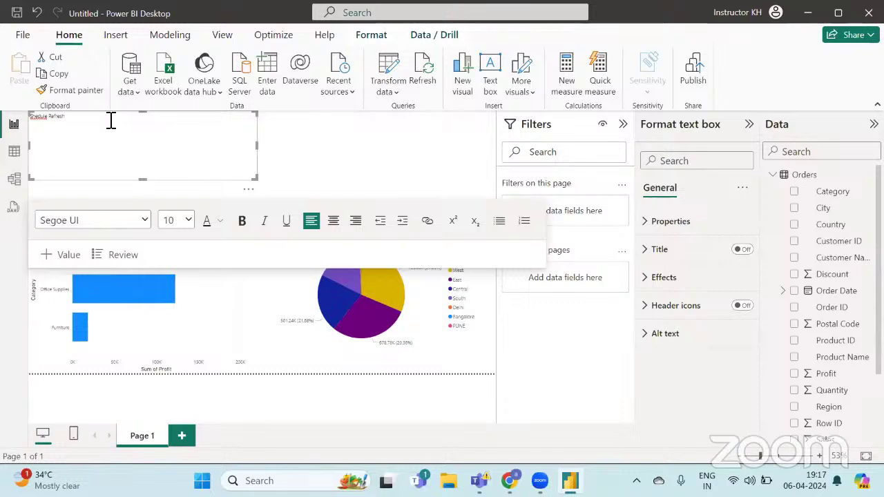
# - Set the font size of the whole title text to 28
pyautogui.moveTo(110, 120); pyautogui.dragTo(31, 117)
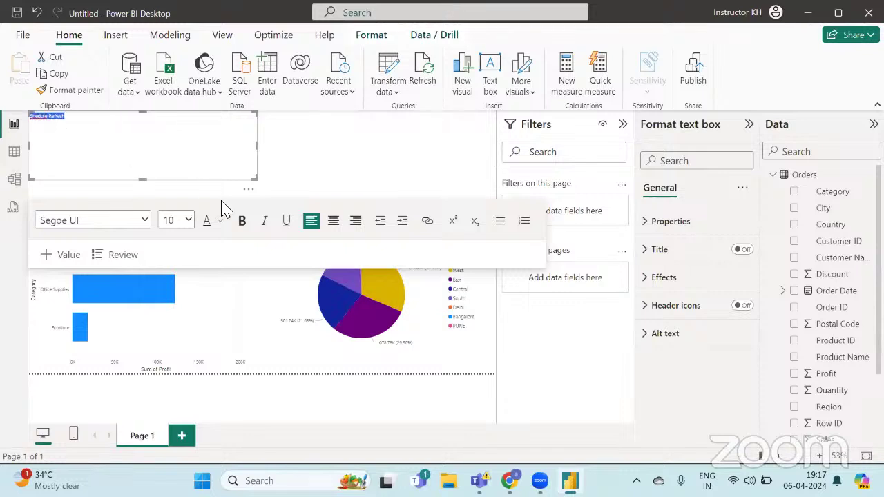
pyautogui.click(188, 220)
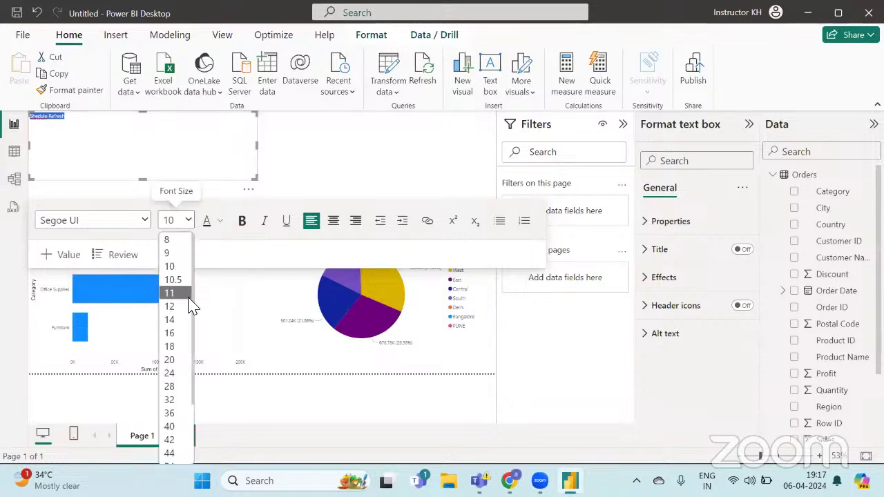
pyautogui.click(170, 387)
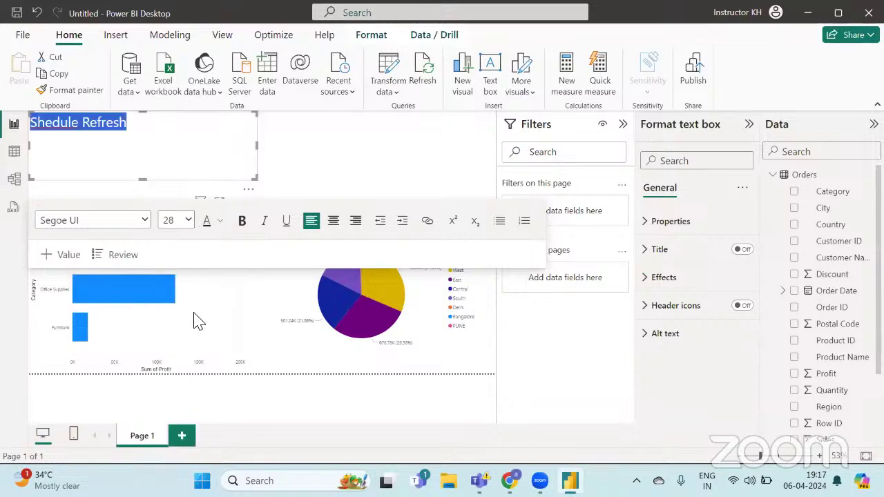
# - Try to bring up spelling suggestions for the misspelled word "Shedule" in the title
pyautogui.click(73, 133)
pyautogui.rightClick(69, 126)
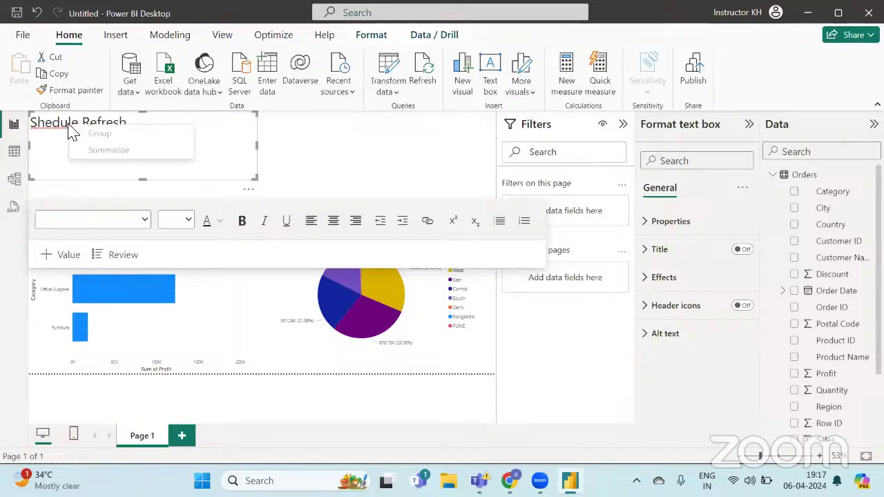
pyautogui.click(58, 126)
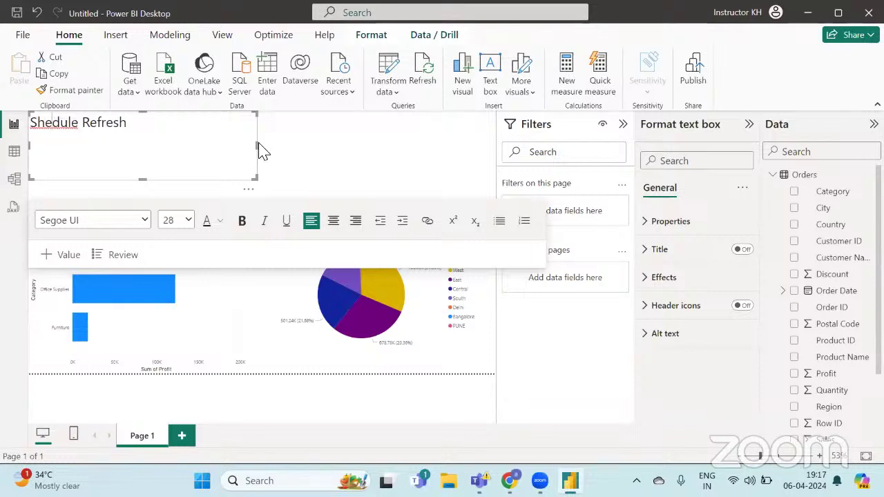
pyautogui.rightClick(76, 130)
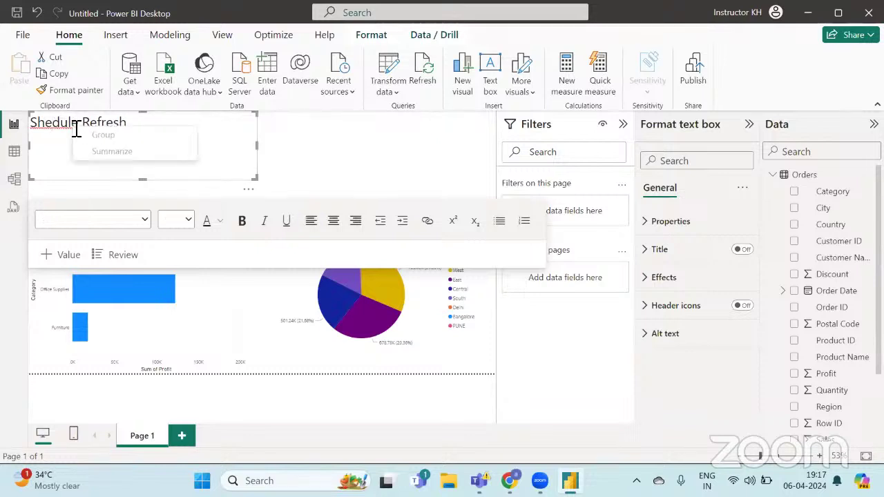
pyautogui.click(72, 125)
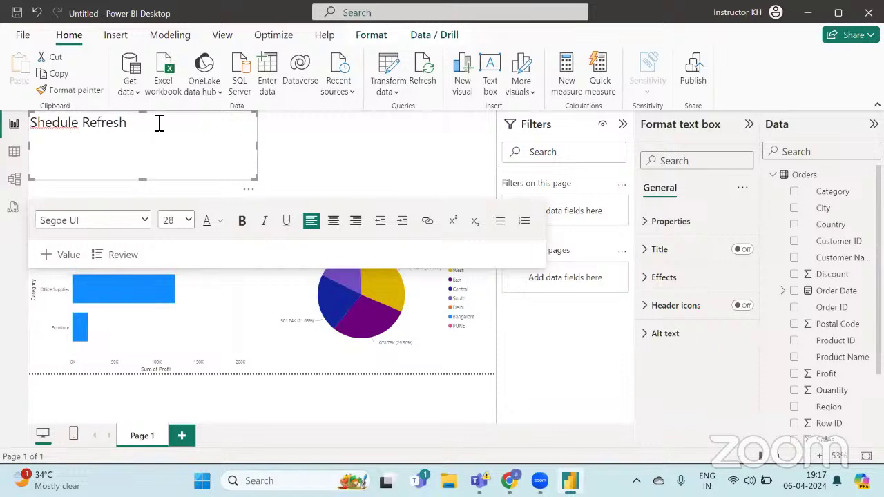
# - Centre the title text and reshape its text box into a wide strip one line high, centred above the charts
pyautogui.moveTo(157, 121); pyautogui.dragTo(33, 134)
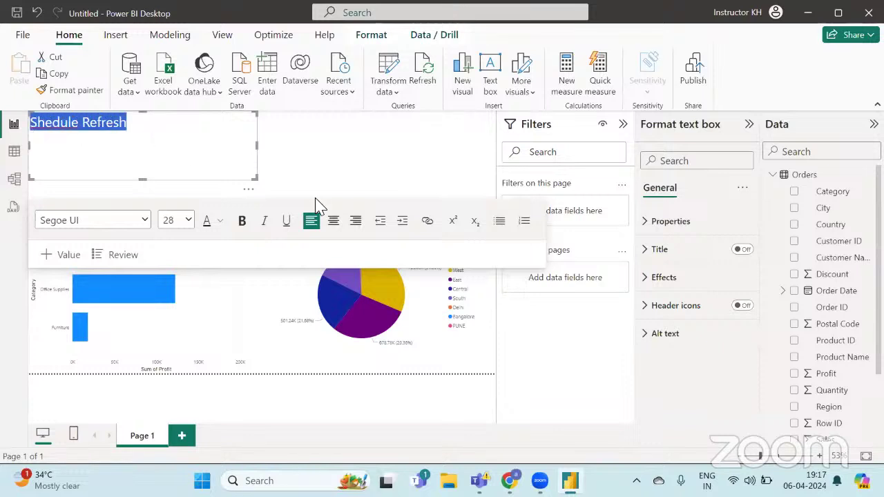
pyautogui.click(333, 222)
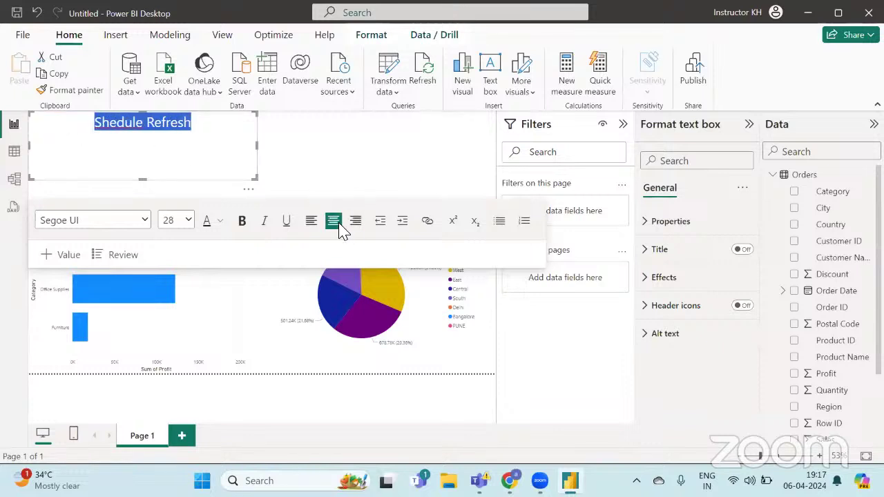
pyautogui.moveTo(186, 167); pyautogui.dragTo(331, 165)
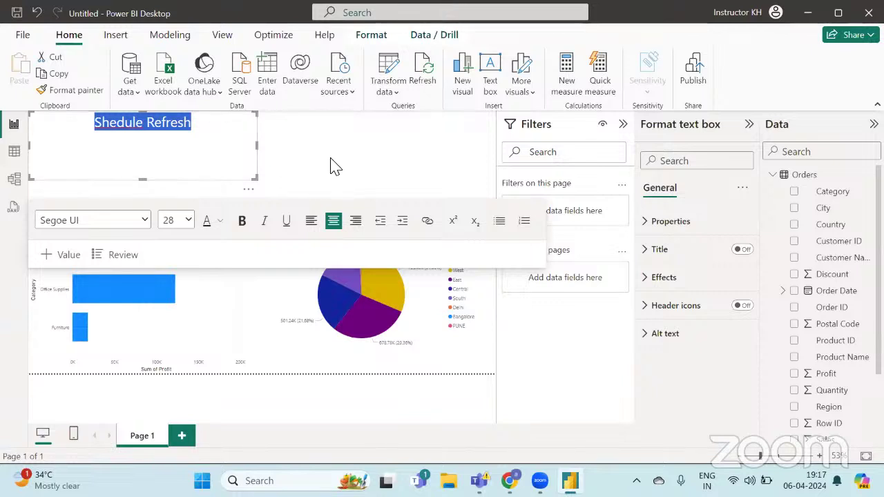
pyautogui.click(232, 166)
pyautogui.moveTo(235, 166); pyautogui.dragTo(438, 143)
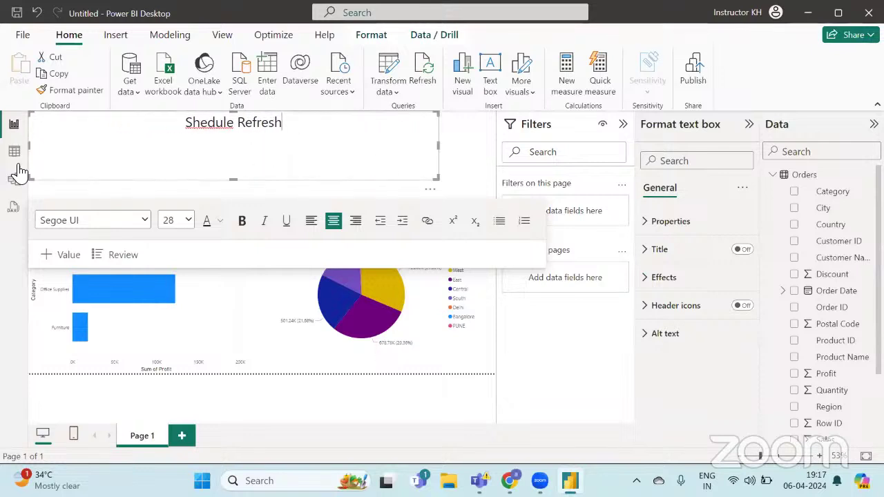
pyautogui.moveTo(32, 147); pyautogui.dragTo(129, 130)
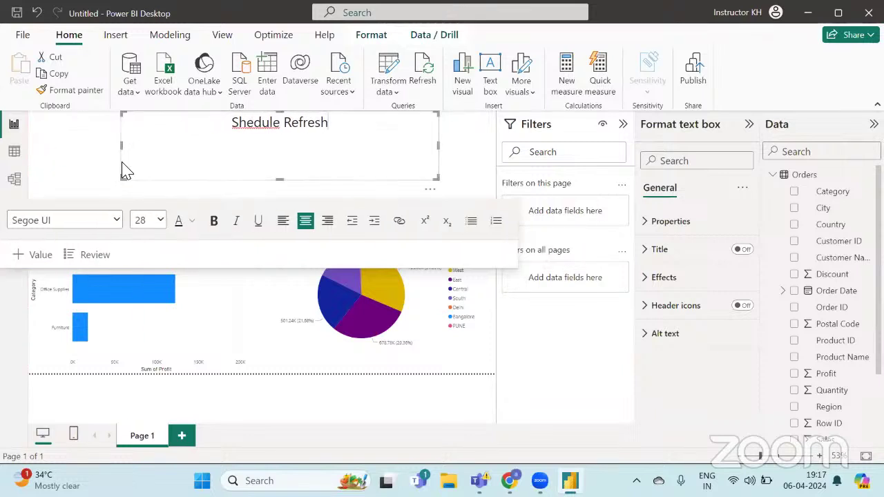
pyautogui.moveTo(124, 179); pyautogui.dragTo(125, 147)
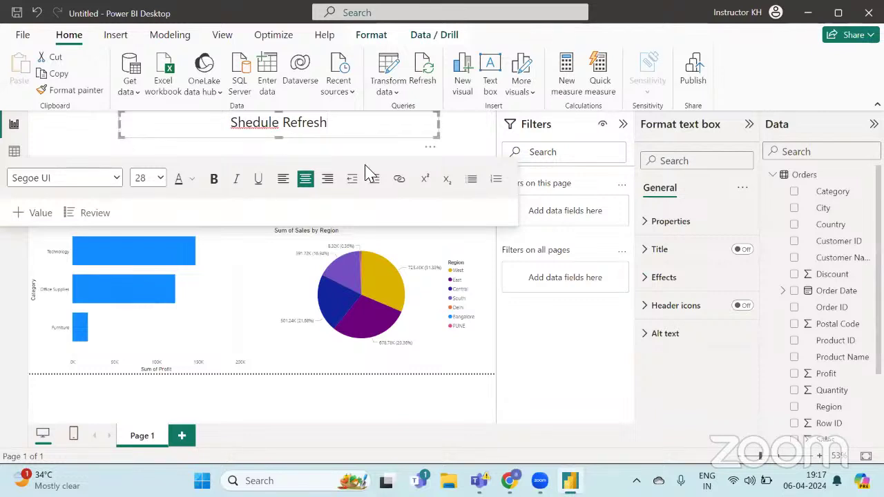
pyautogui.click(467, 149)
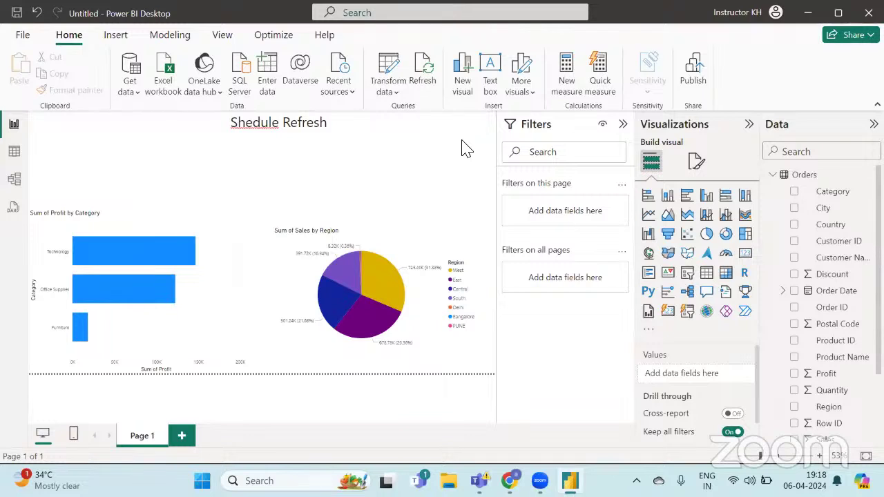
# - Correct the title text to read "Scheduled Refresh"
pyautogui.click(316, 130)
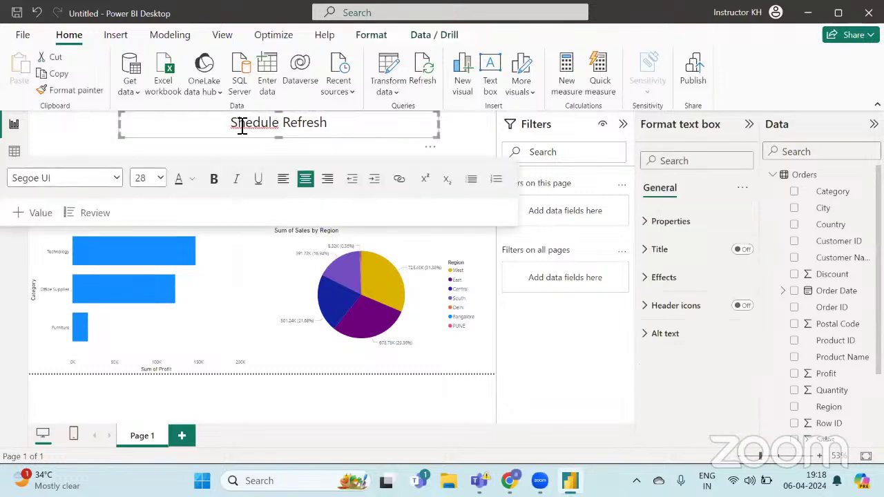
pyautogui.write('c')
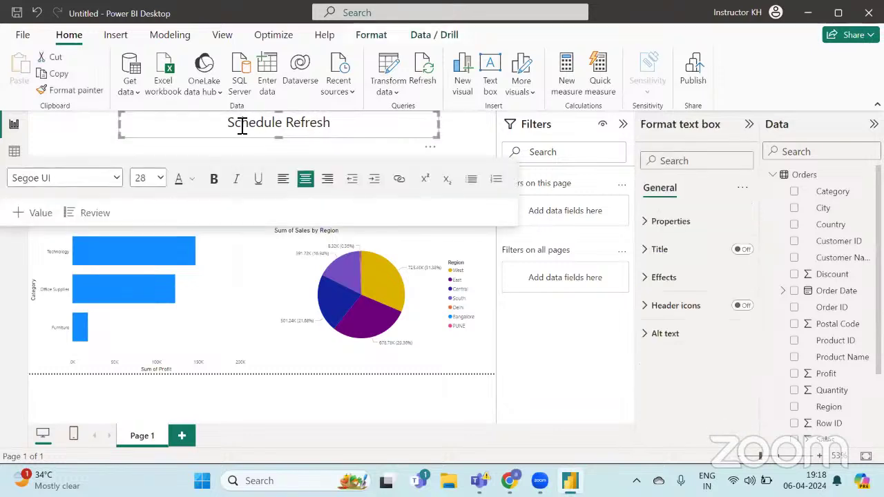
pyautogui.click(286, 124)
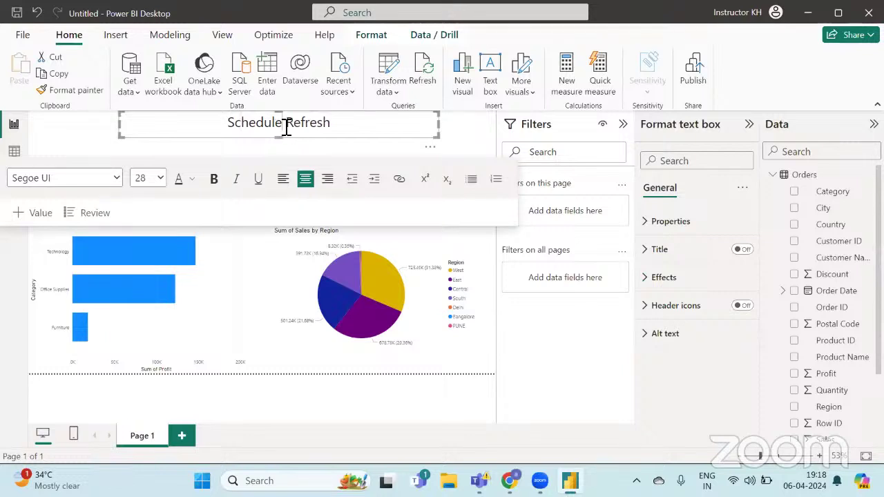
pyautogui.write('d')
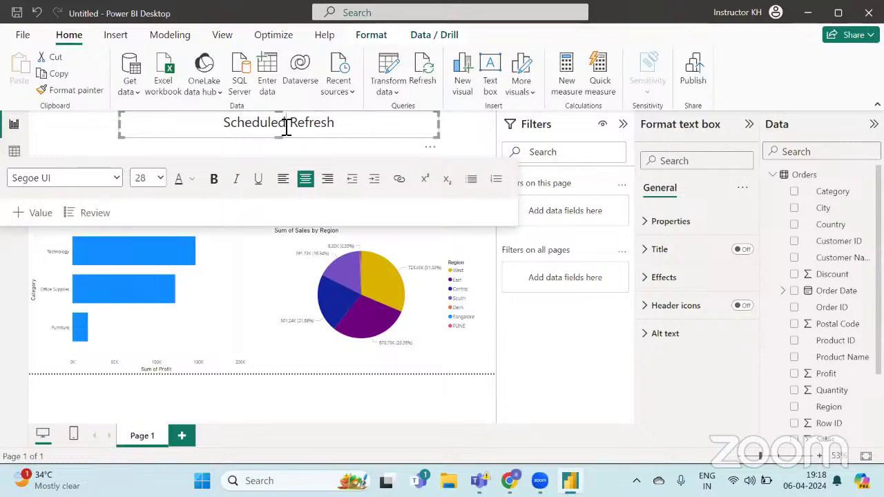
pyautogui.click(466, 153)
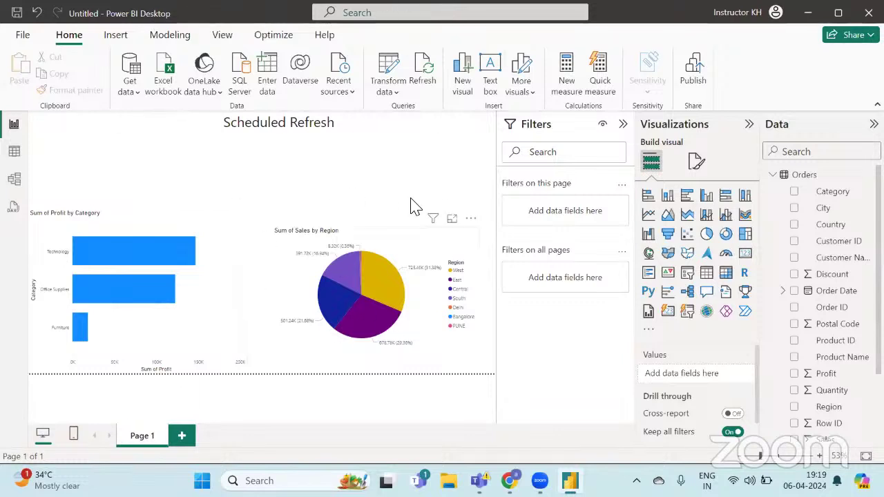
# - Publish the report to My workspace, saving the file as "06 april report" in the project 112 folder
pyautogui.click(696, 75)
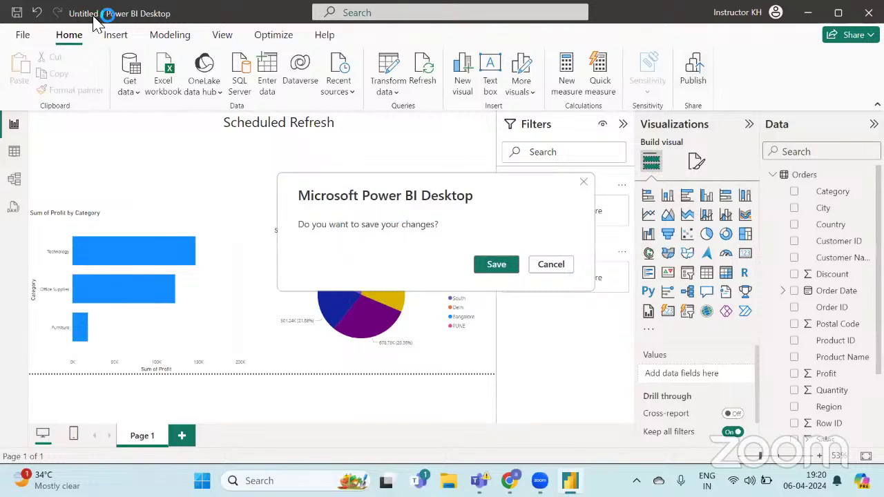
pyautogui.click(496, 265)
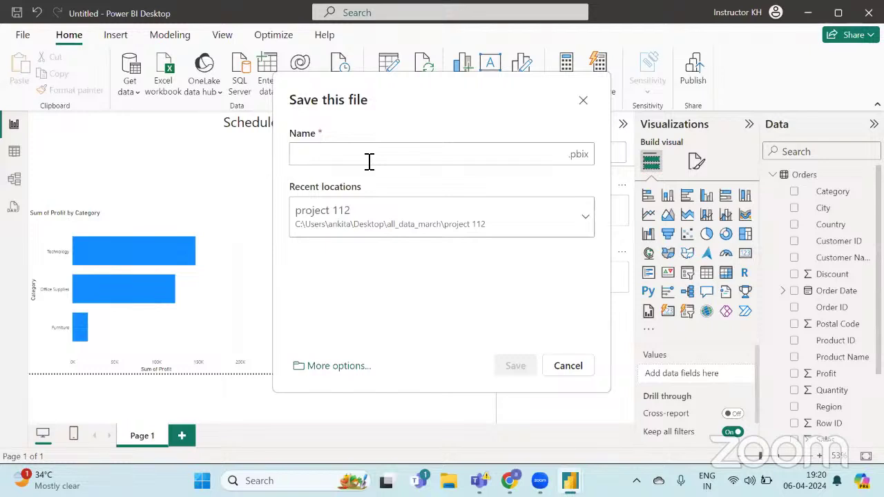
pyautogui.write('06 ap')
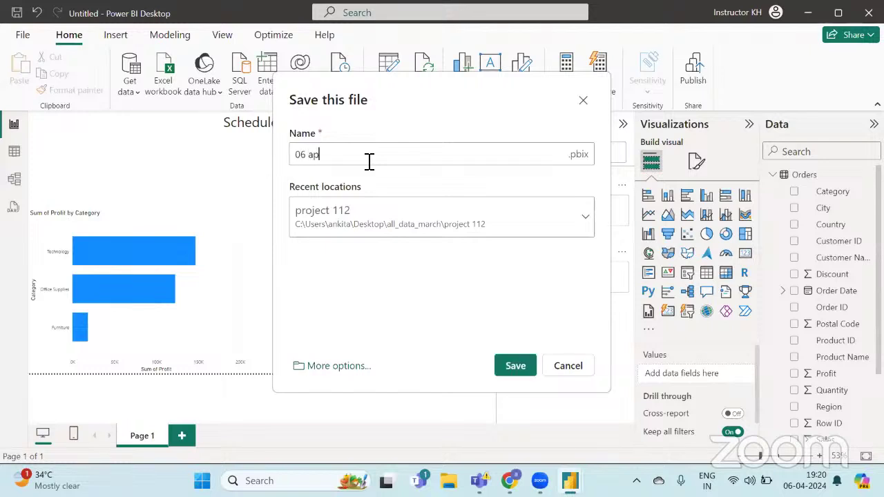
pyautogui.write('ril report')
pyautogui.click(519, 368)
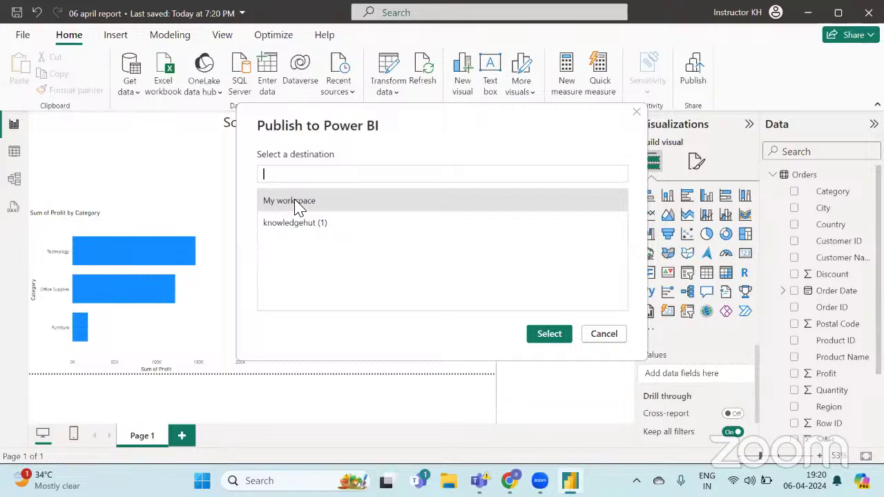
pyautogui.click(557, 338)
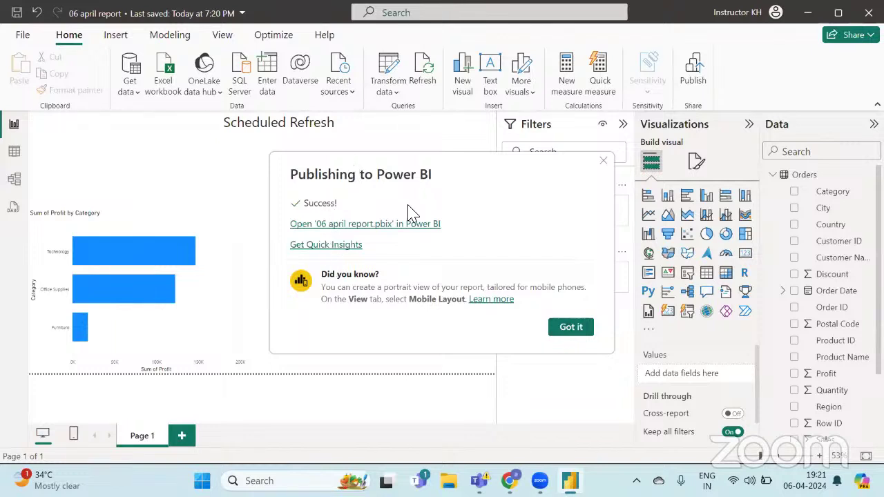
pyautogui.click(571, 327)
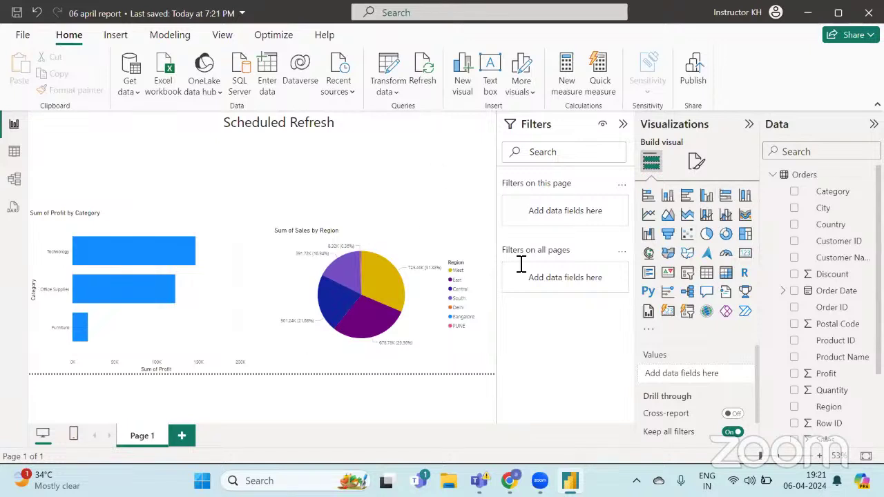
# - Switch to the Power BI service in the browser with the instructor account and open My workspace
pyautogui.click(775, 14)
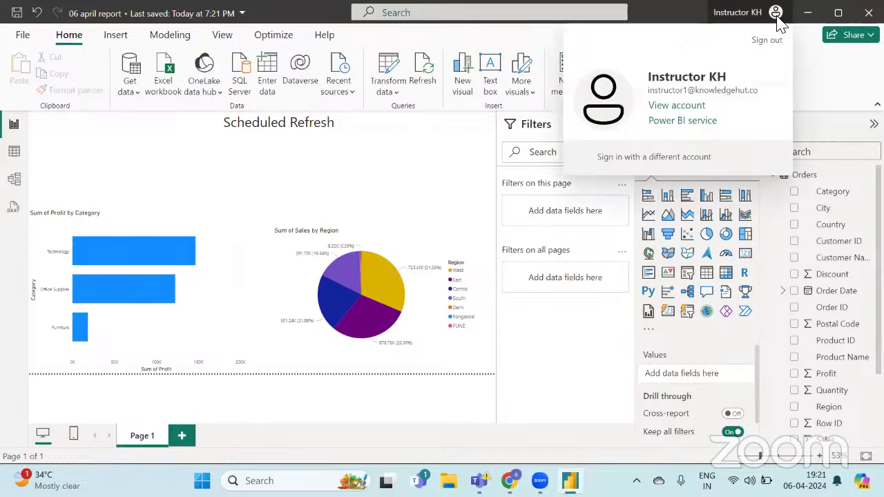
pyautogui.click(682, 124)
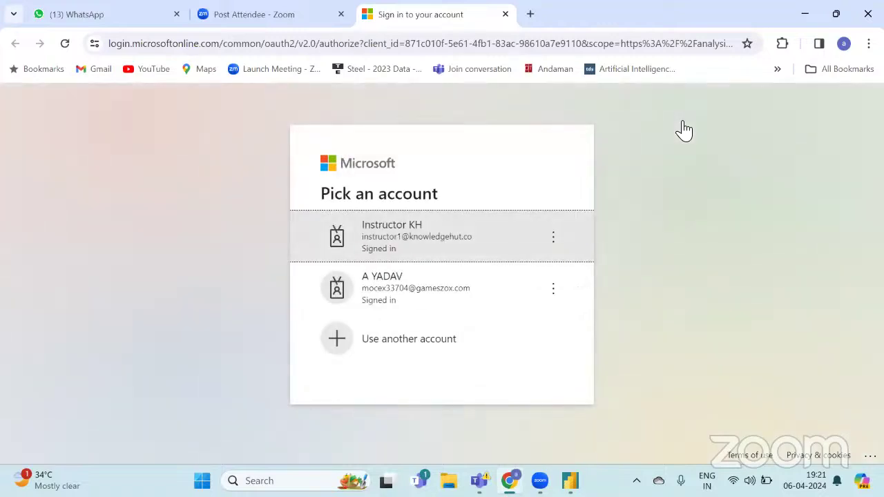
pyautogui.click(472, 237)
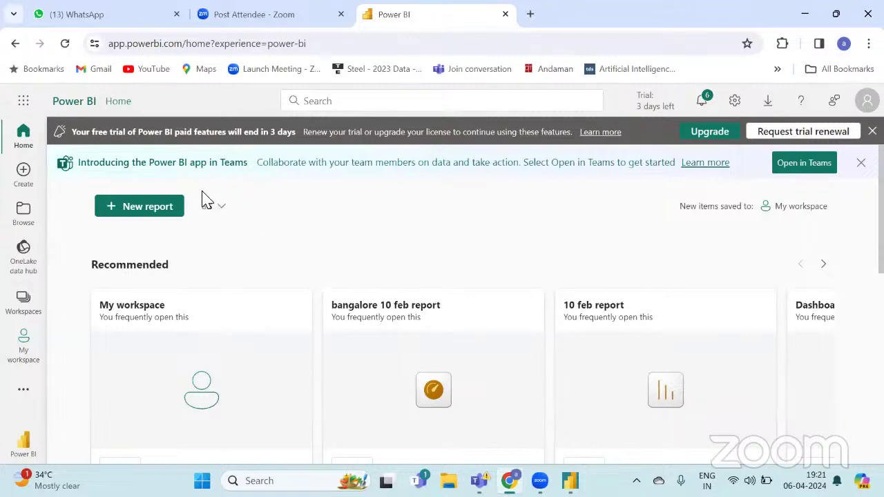
pyautogui.click(23, 345)
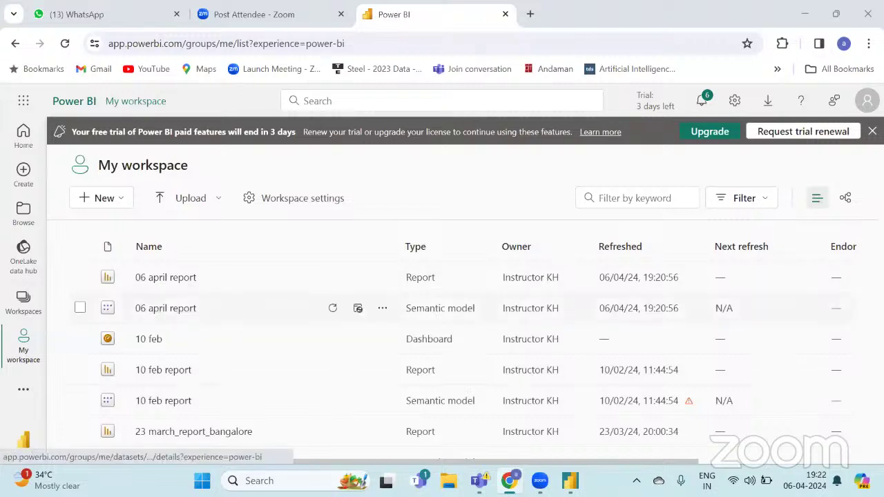
# - Compare the report in Power BI Desktop with the published "06 april report" report and semantic model listed in My workspace in the browser
pyautogui.click(569, 481)
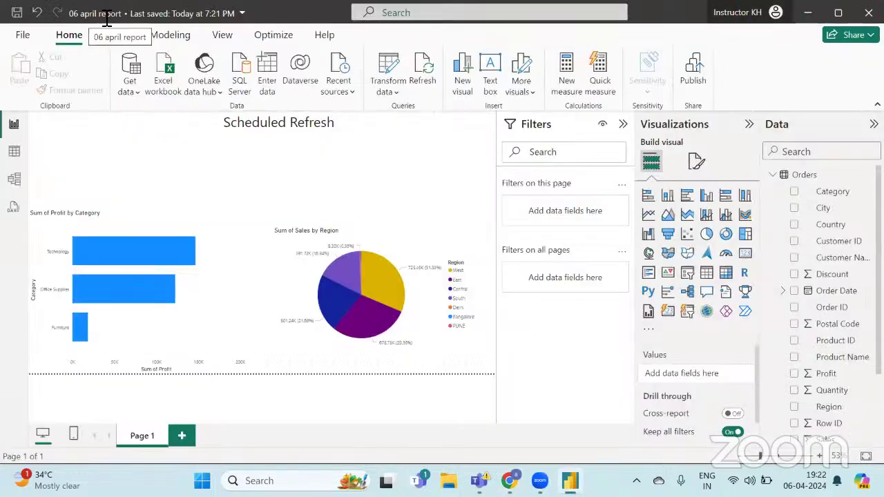
pyautogui.moveTo(508, 480)
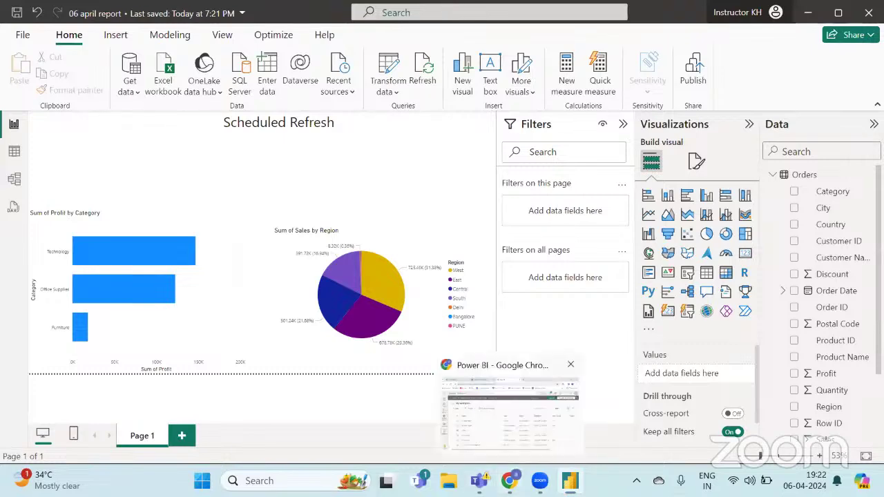
pyautogui.click(509, 407)
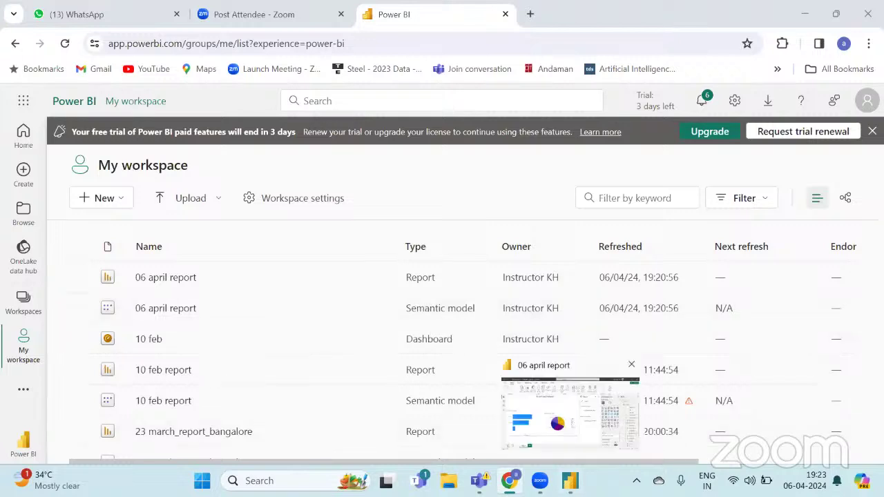
pyautogui.click(570, 480)
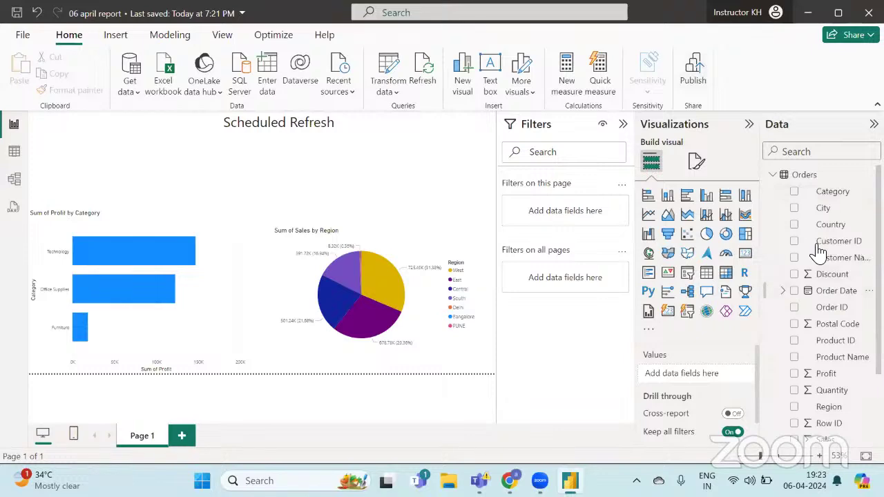
pyautogui.moveTo(509, 481)
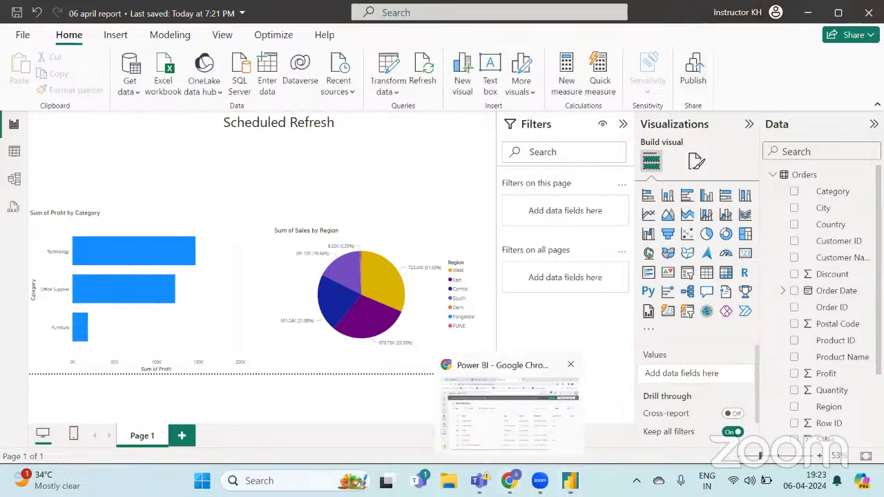
pyautogui.click(504, 471)
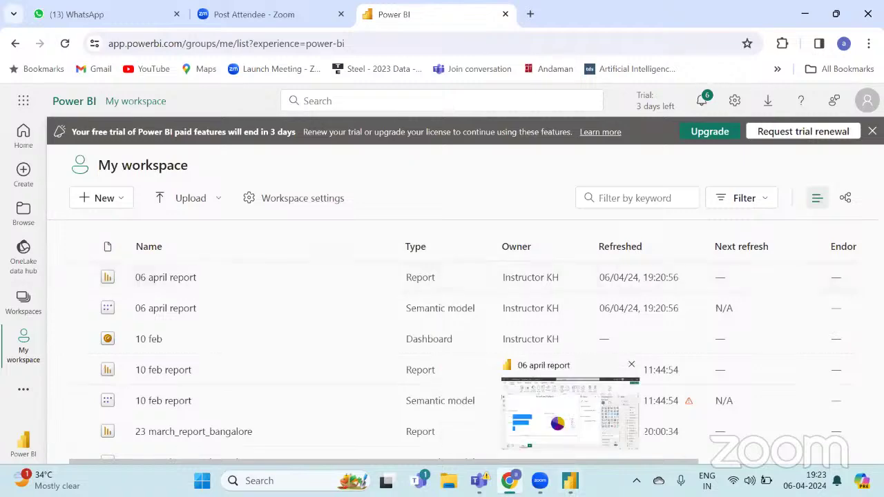
pyautogui.hotkey('alt', 'Tab')
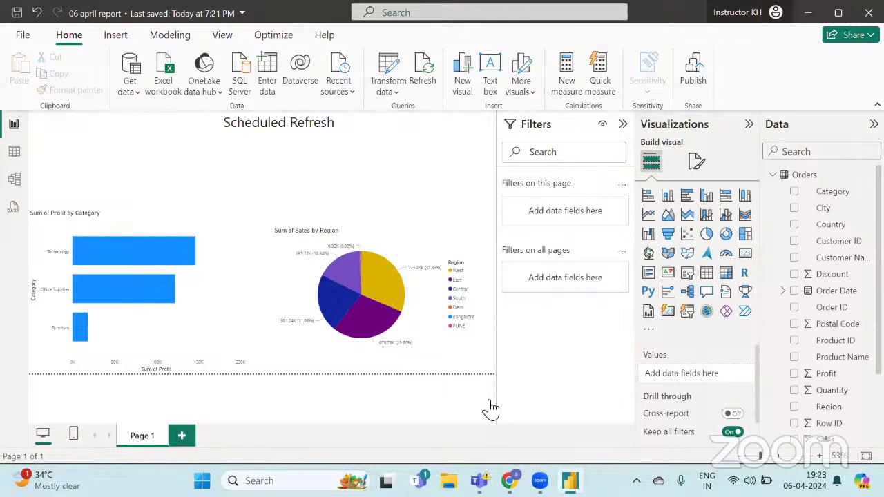
pyautogui.hotkey('alt', 'Tab')
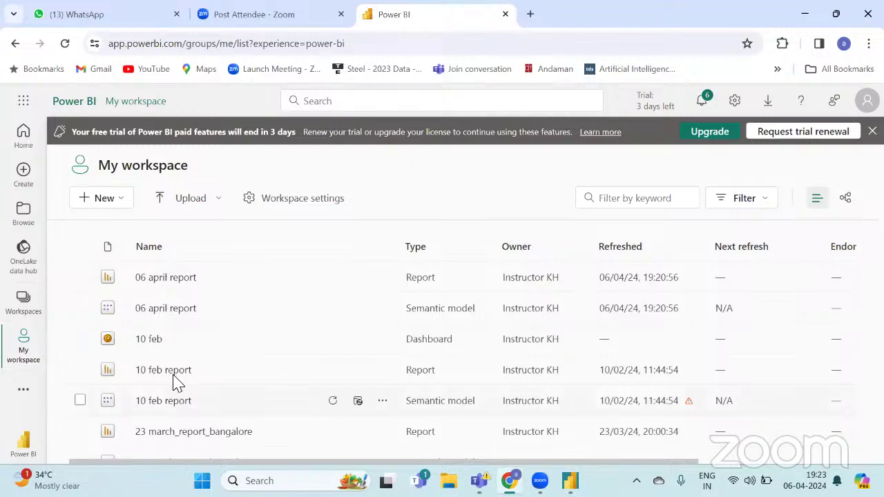
pyautogui.scroll(-5, 176, 382)
pyautogui.scroll(5, 174, 380)
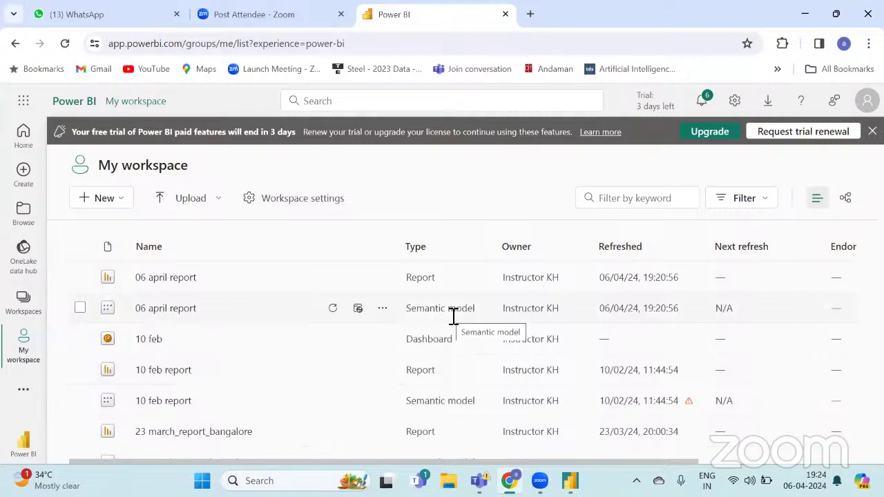
# - Open the published "06 april report" report and compare its visuals with the version in Power BI Desktop, returning to the browser
pyautogui.click(163, 283)
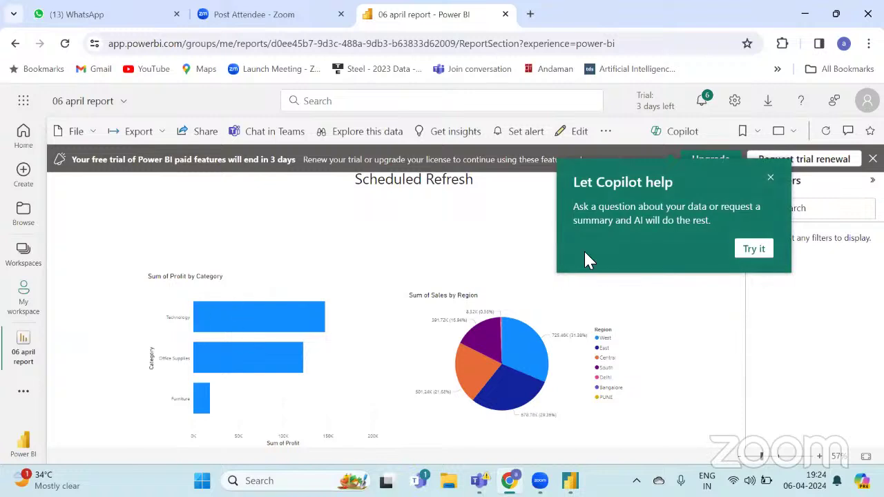
pyautogui.click(771, 179)
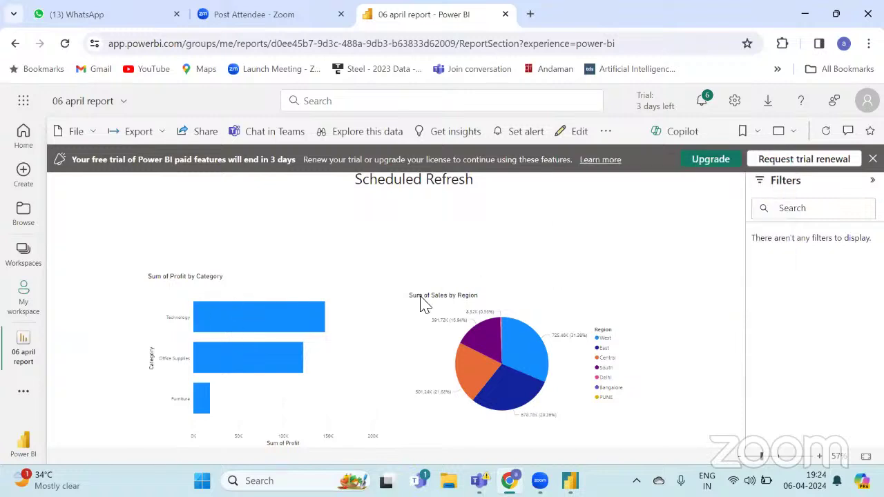
pyautogui.moveTo(569, 481)
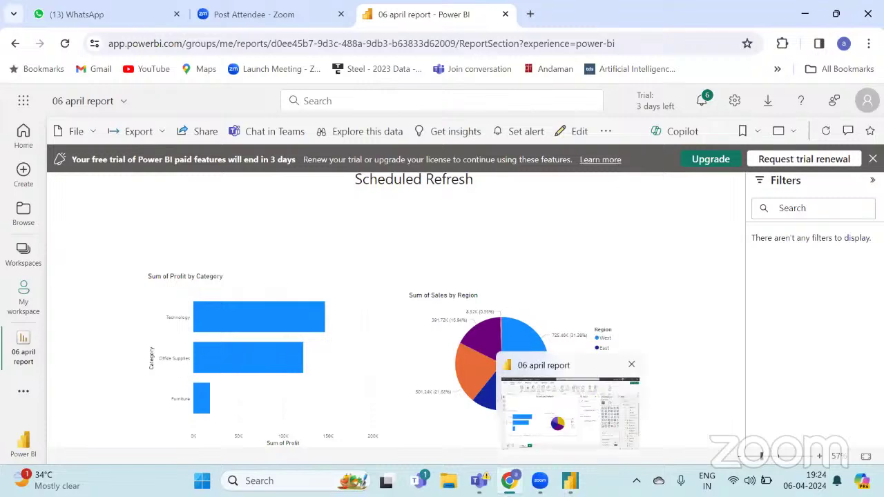
pyautogui.click(569, 411)
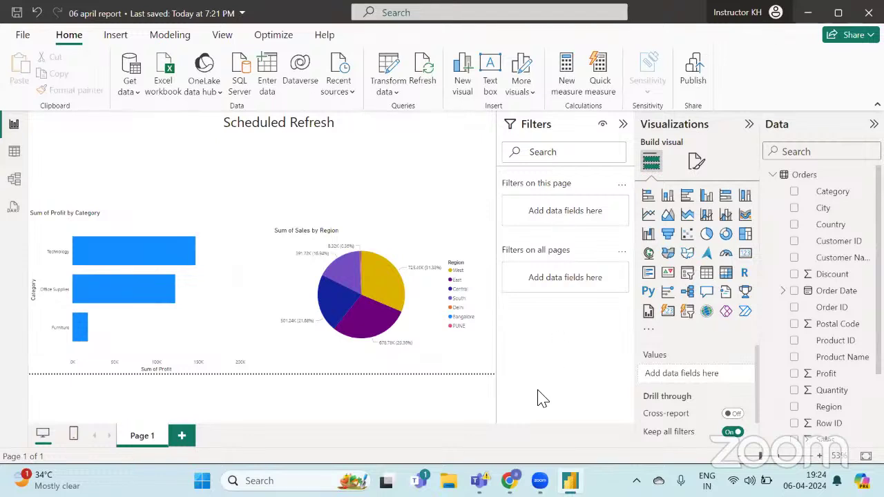
pyautogui.moveTo(509, 480)
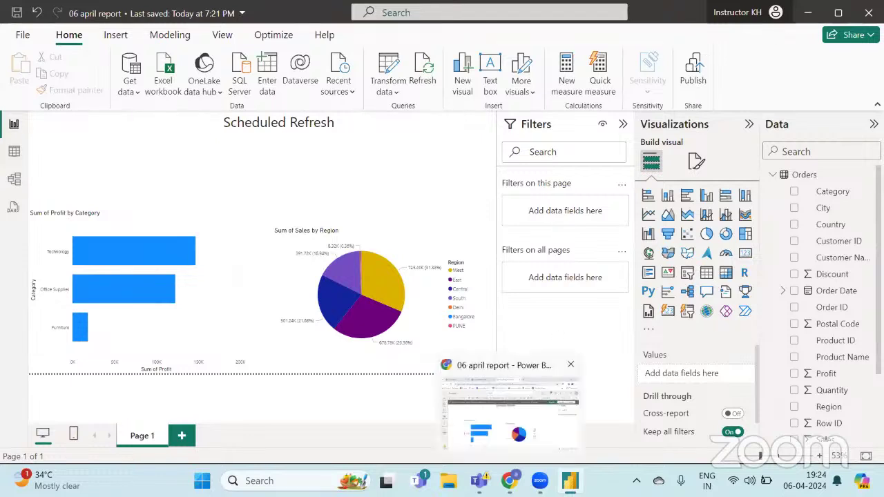
pyautogui.hotkey('alt', 'Tab')
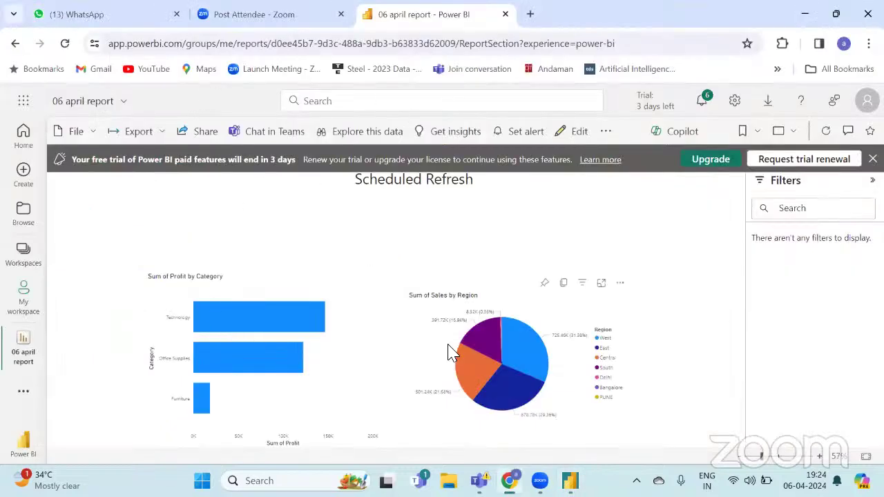
pyautogui.click(97, 136)
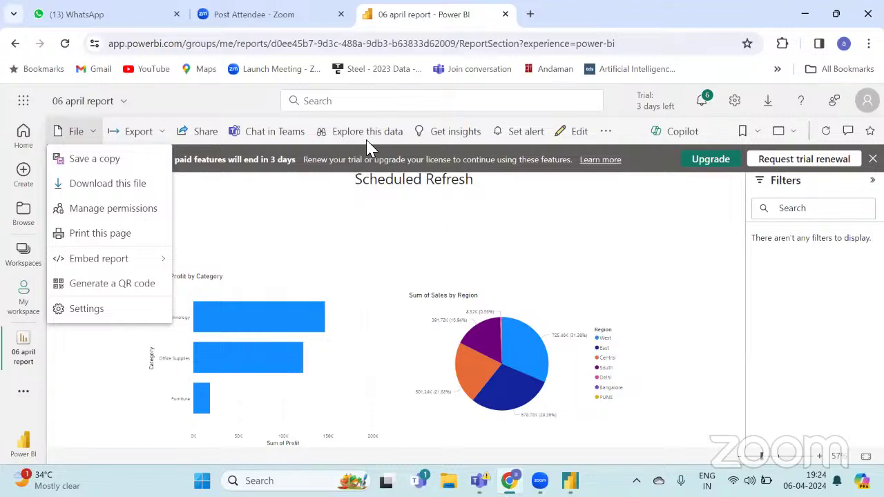
pyautogui.click(570, 241)
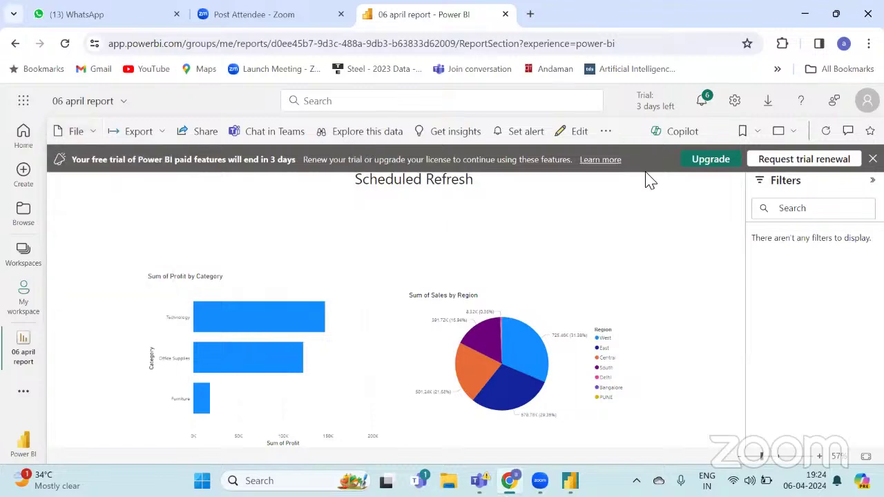
# - Pin the report page live to a new dashboard named "scheduled refresh dashboard 6 april"
pyautogui.click(606, 132)
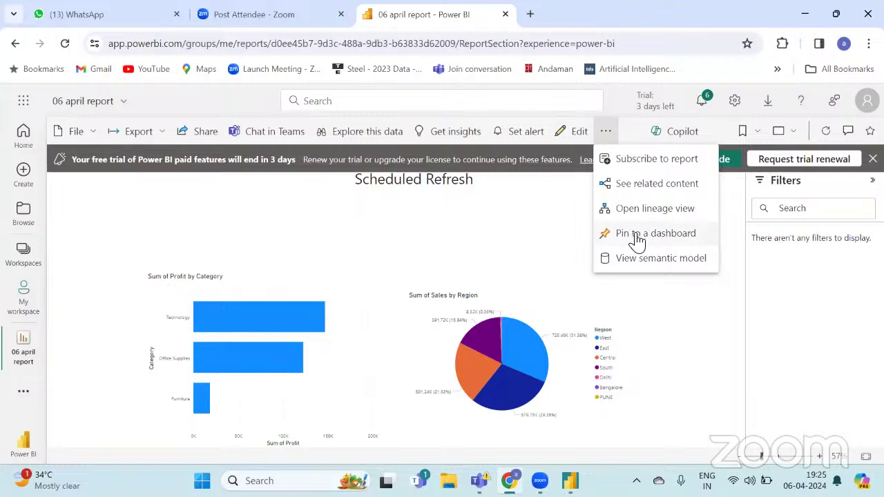
pyautogui.click(630, 239)
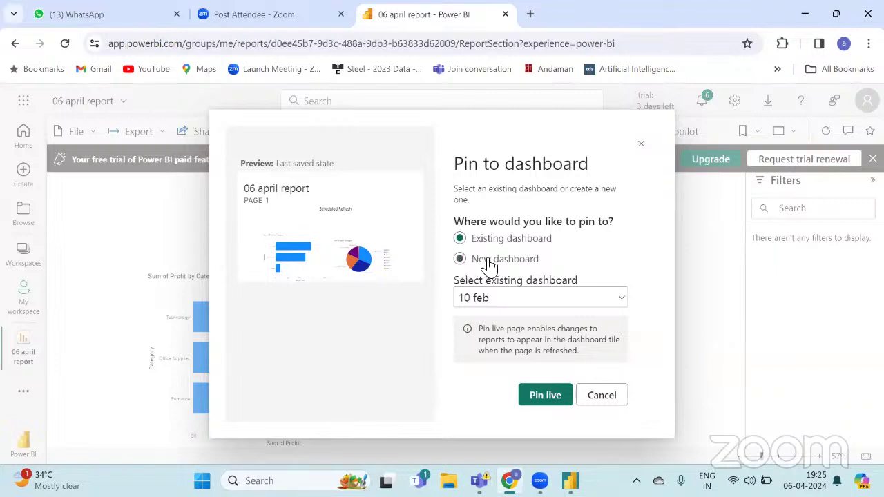
pyautogui.click(462, 260)
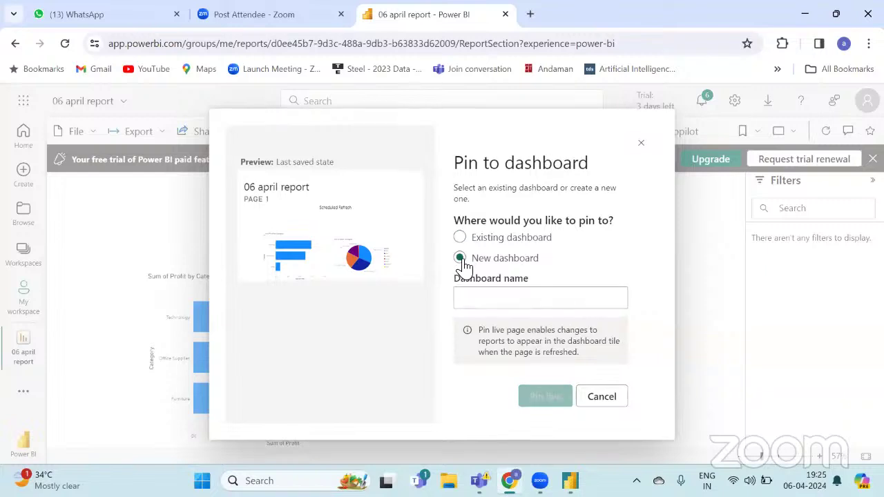
pyautogui.click(486, 302)
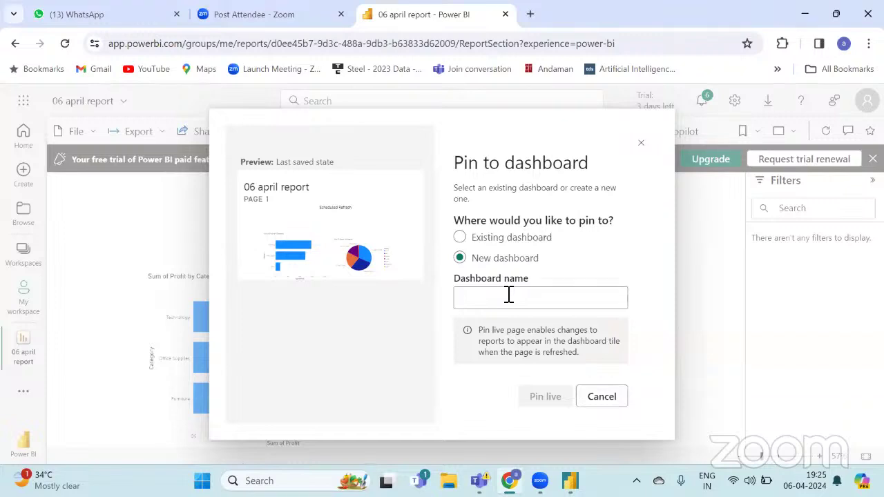
pyautogui.write('schedul')
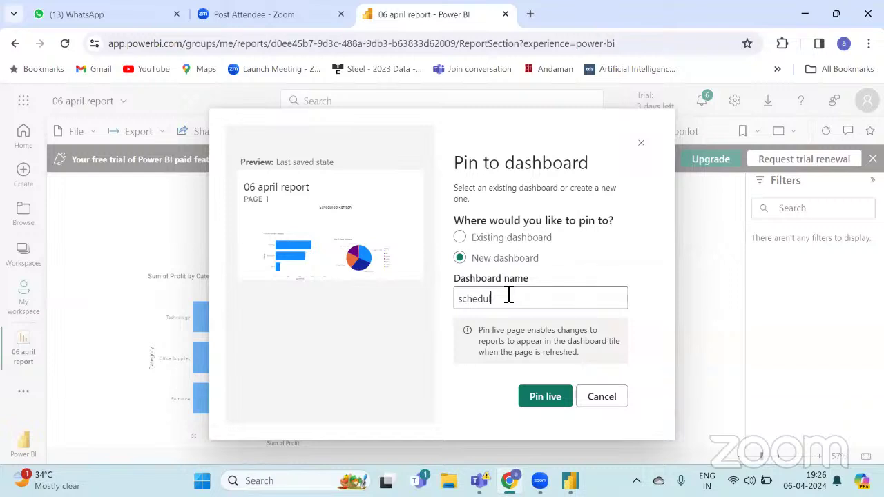
pyautogui.write('ed refresh dashboard')
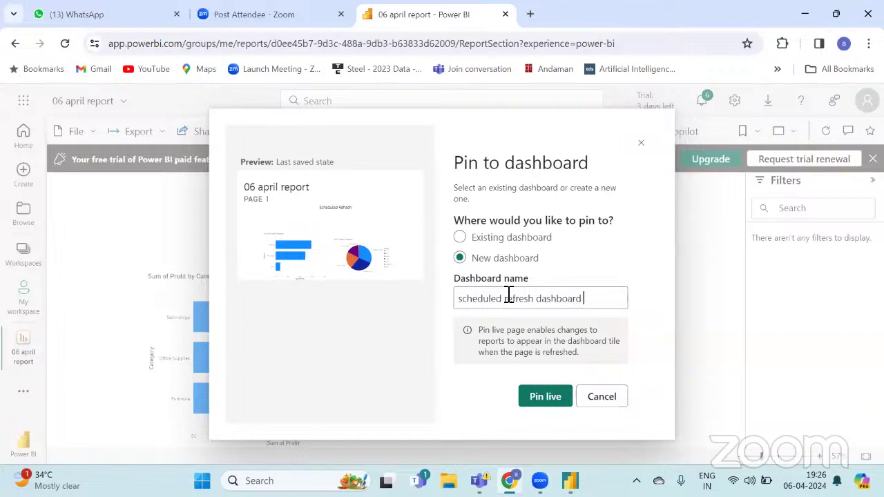
pyautogui.write(' 0 april')
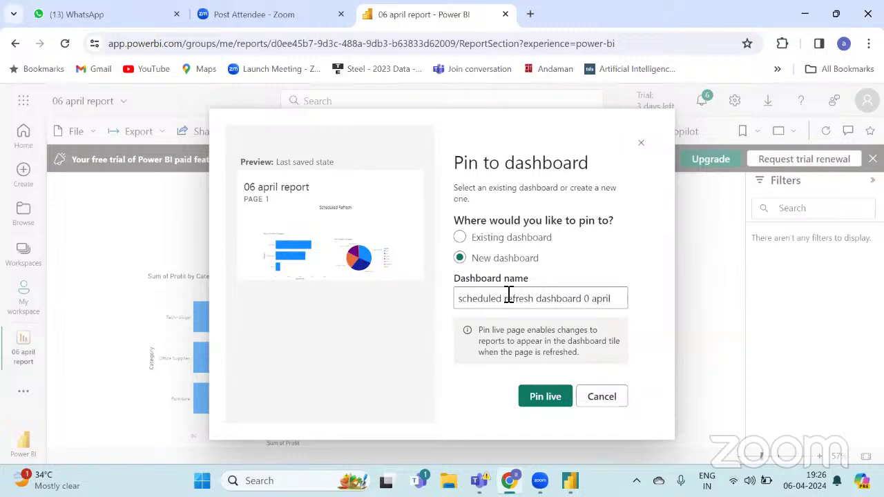
pyautogui.press('Left')
pyautogui.press('Left')
pyautogui.press('Left')
pyautogui.press('Left')
pyautogui.press('Left')
pyautogui.press('BackSpace')
pyautogui.write('6')
pyautogui.click(546, 398)
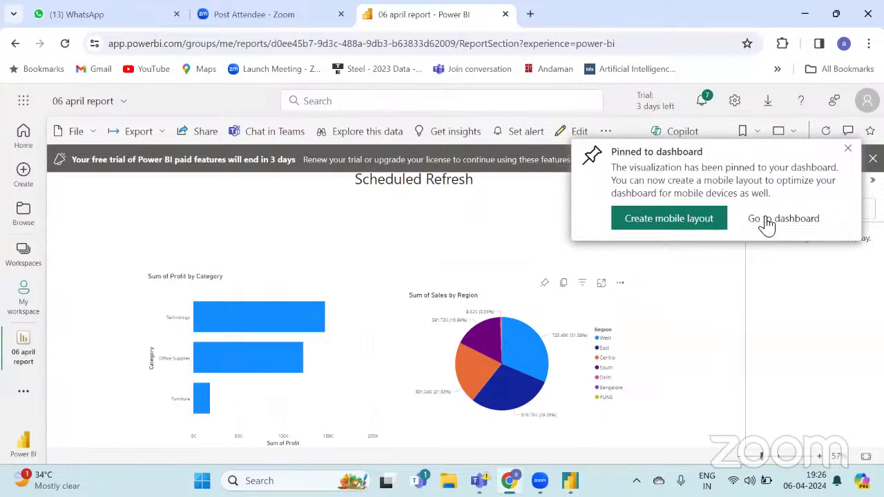
# - View the newly pinned dashboard and locate its entry in the My workspace list
pyautogui.click(766, 220)
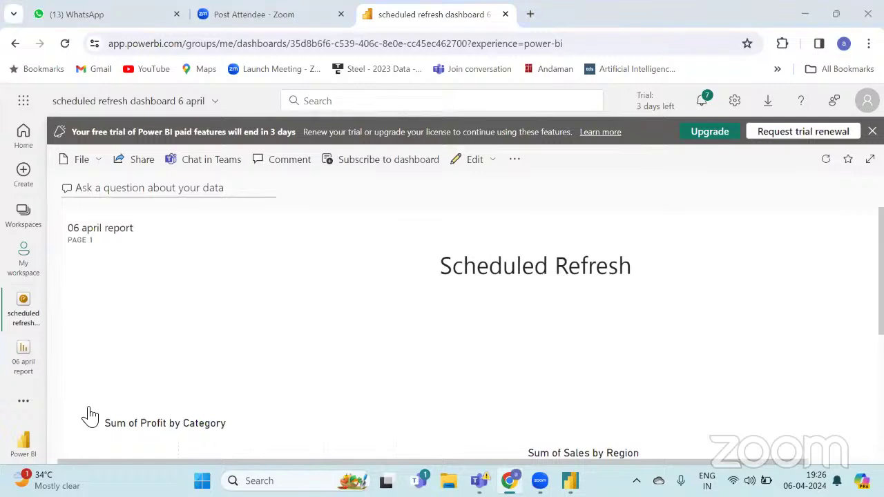
pyautogui.scroll(-3, 203, 251)
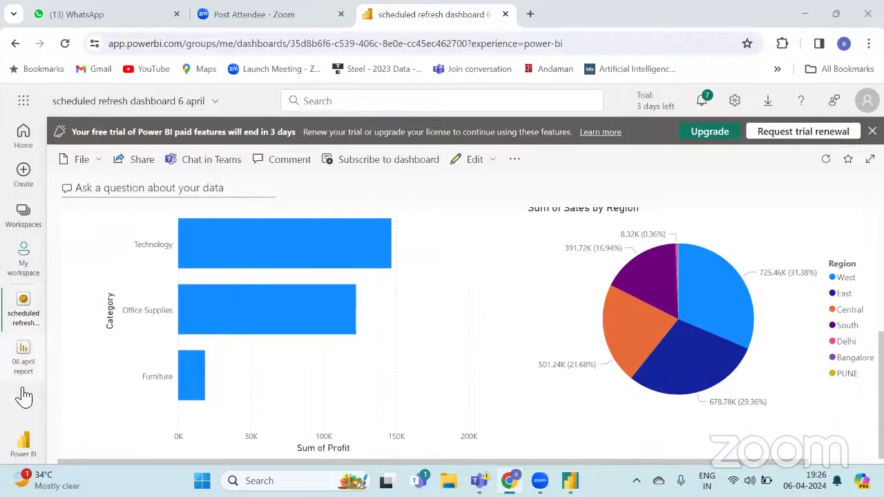
pyautogui.click(23, 254)
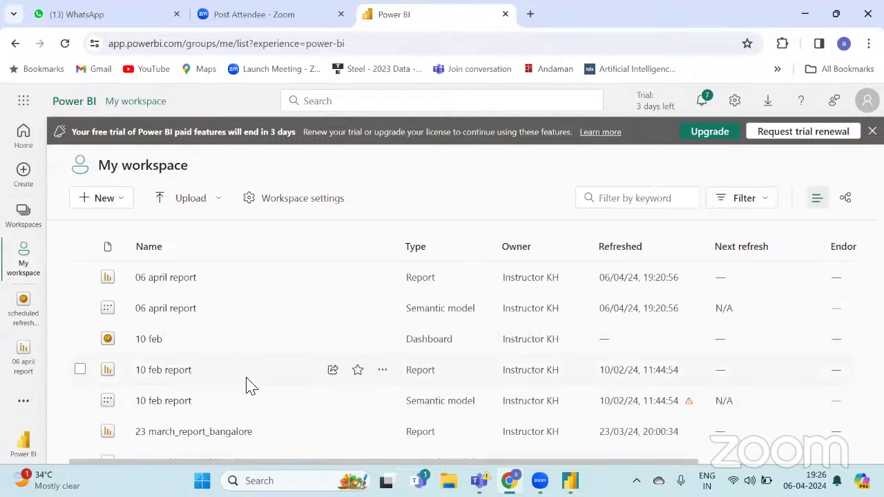
pyautogui.scroll(-1, 248, 384)
pyautogui.scroll(1, 248, 384)
pyautogui.scroll(-5, 249, 385)
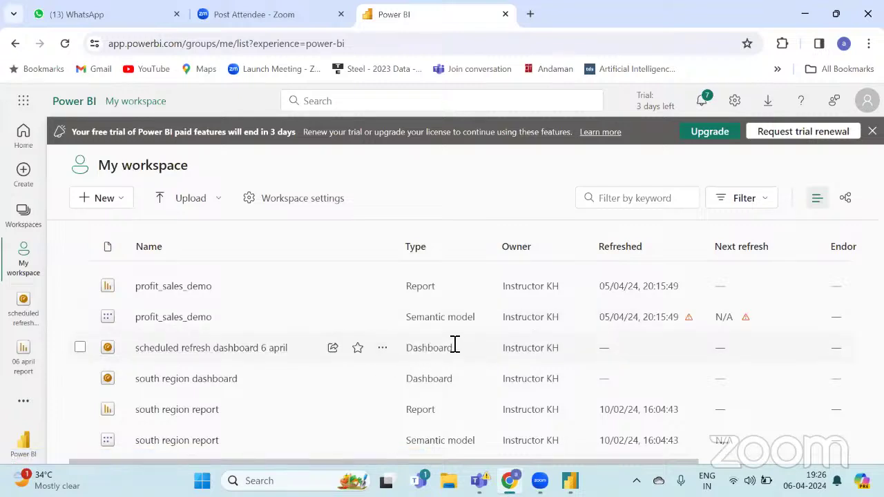
# - Open "scheduled refresh dashboard 6 april" from the workspace and review its title, profit bar chart and sales pie chart
pyautogui.click(207, 353)
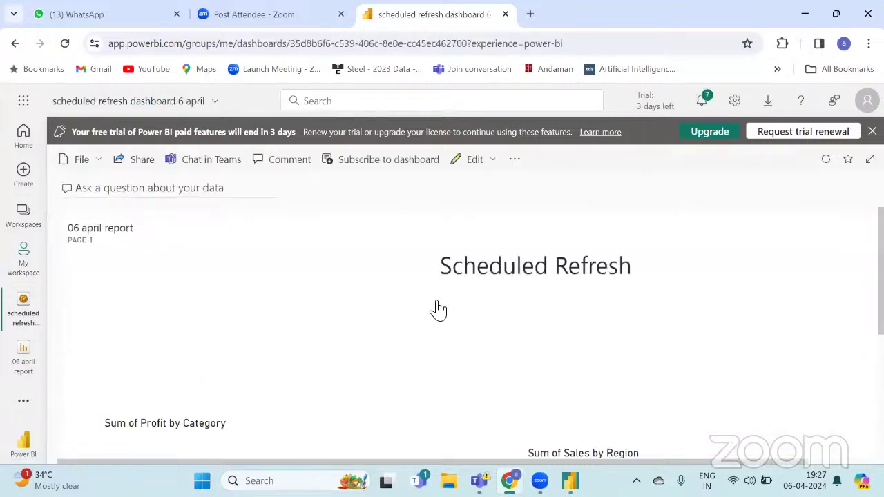
pyautogui.scroll(-3, 415, 345)
pyautogui.scroll(2, 414, 345)
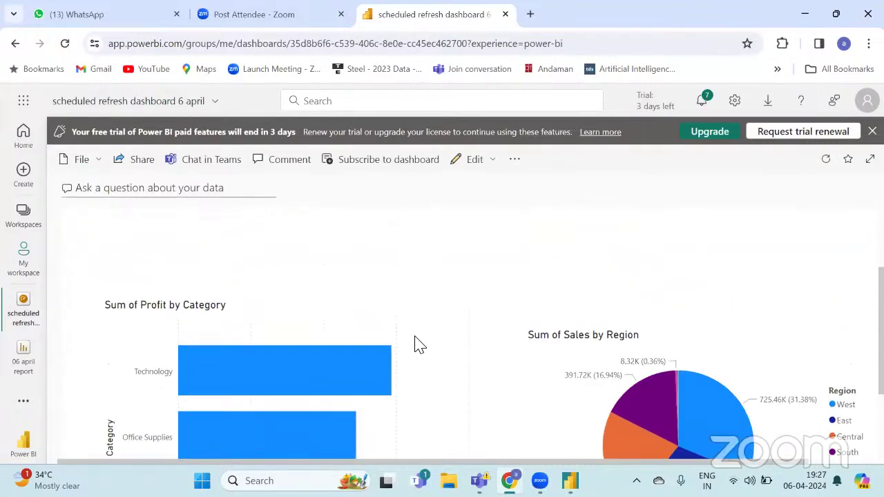
pyautogui.scroll(-2, 418, 344)
pyautogui.scroll(3, 419, 344)
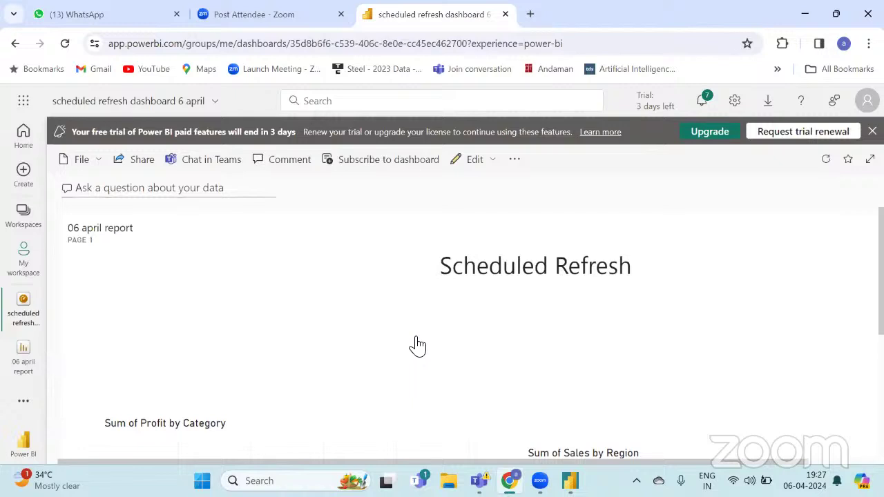
pyautogui.scroll(-3, 417, 345)
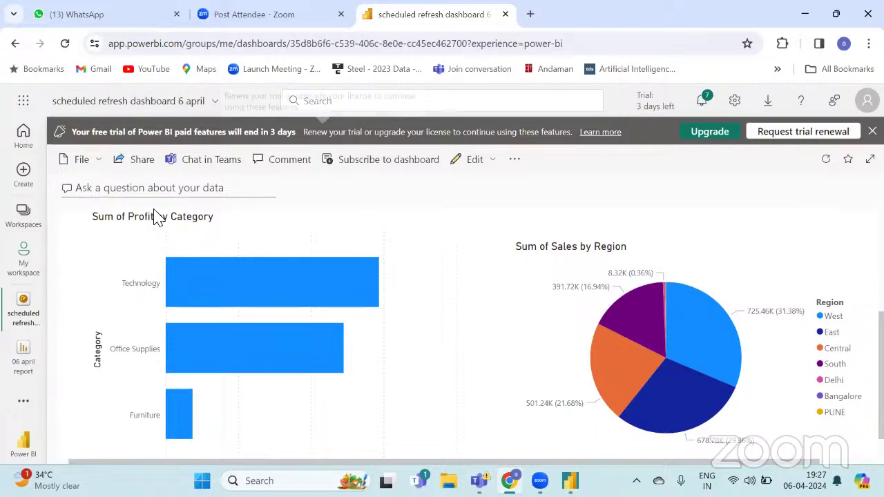
# - Review the items in My workspace, view the details of the "06 april report" semantic model, and return to the workspace list
pyautogui.click(25, 258)
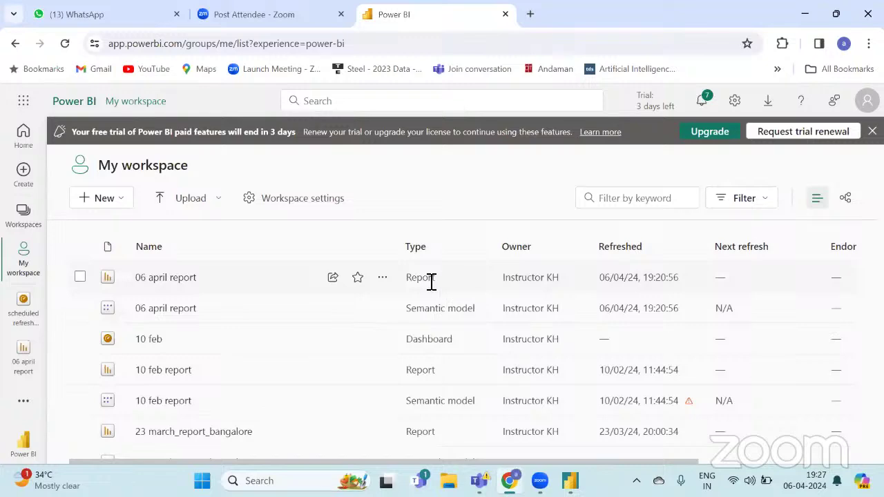
pyautogui.scroll(-5, 416, 414)
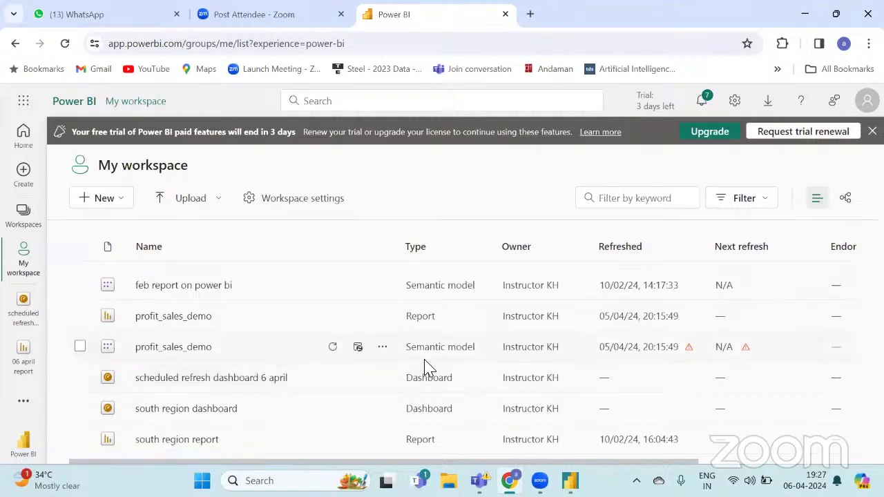
pyautogui.scroll(5, 424, 365)
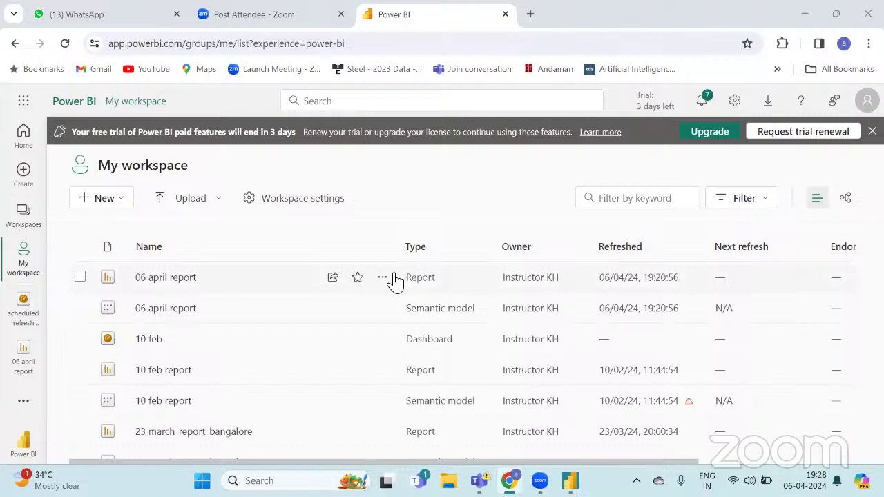
pyautogui.click(166, 311)
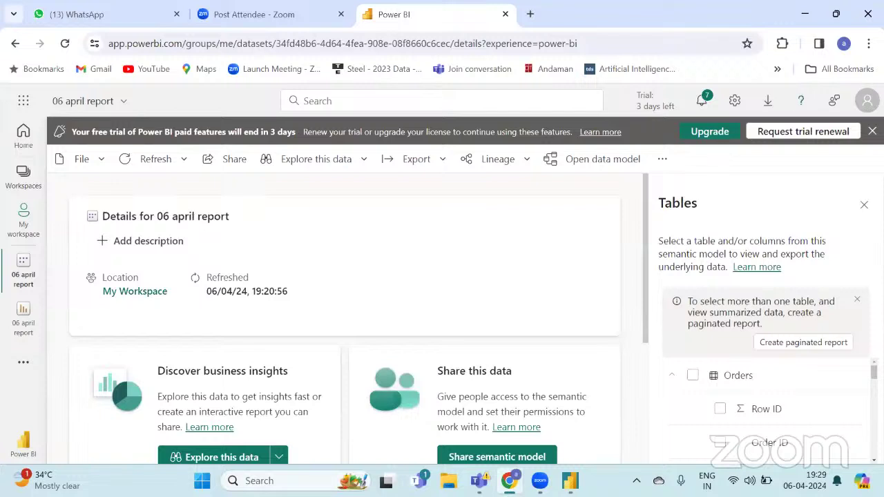
pyautogui.click(863, 204)
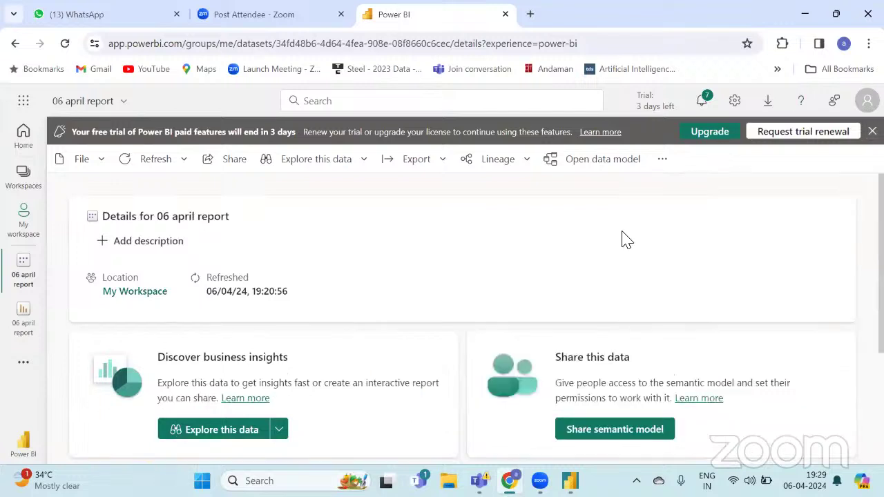
pyautogui.click(37, 215)
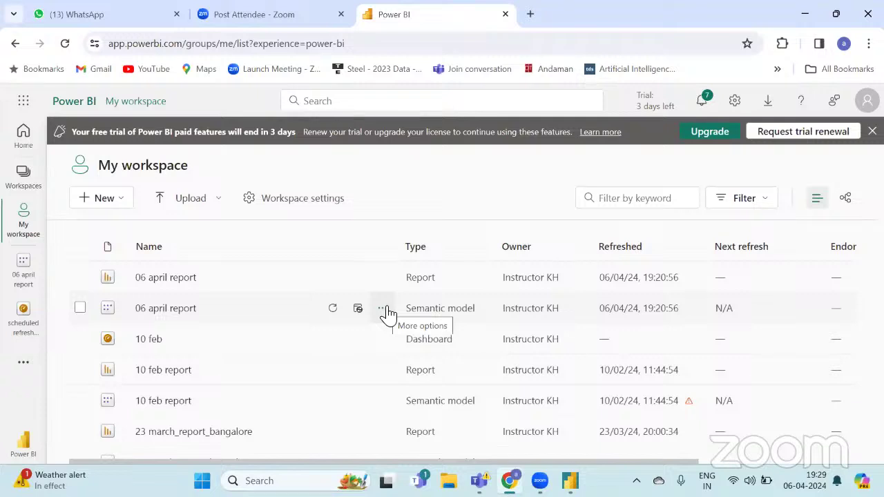
# - Open Notepad and start a new blank note
pyautogui.click(269, 481)
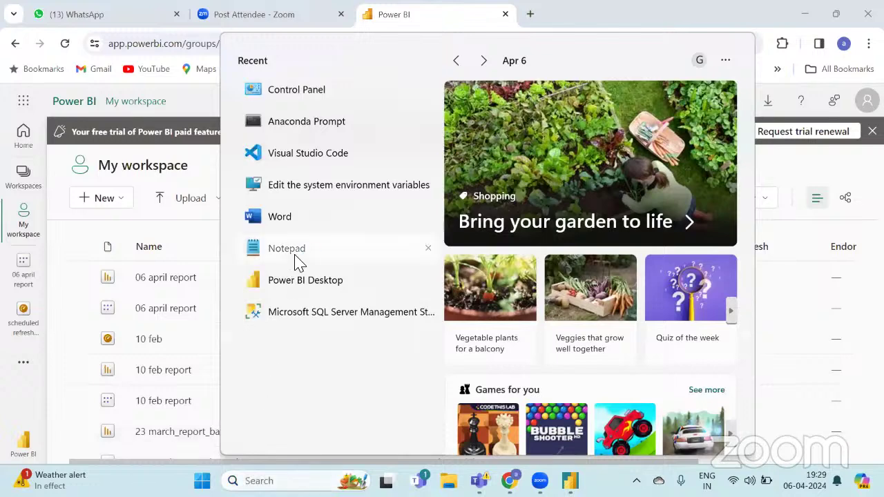
pyautogui.click(286, 249)
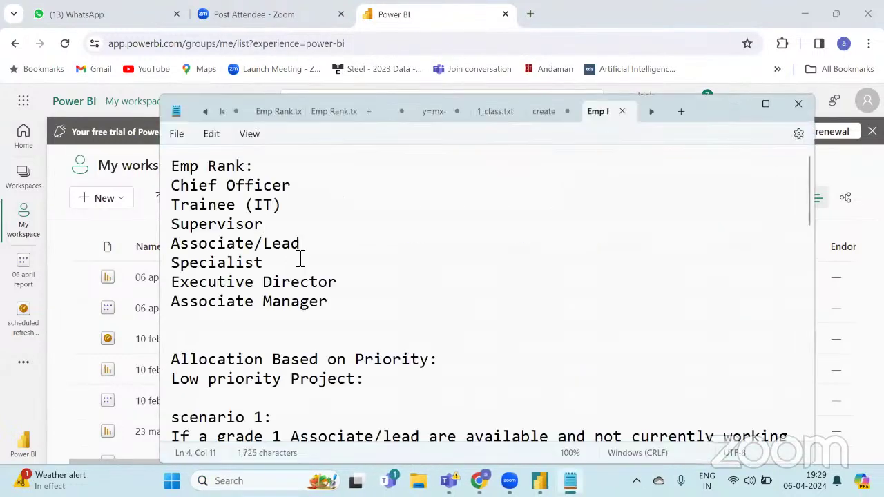
pyautogui.click(680, 113)
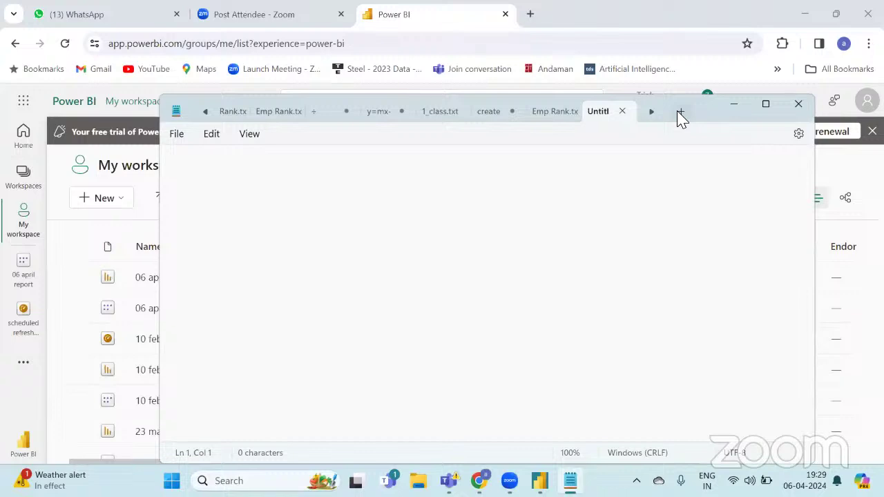
pyautogui.click(531, 168)
# - Write the heading "scheduled Refresh" in the note and, after a blank line, the word "data"
pyautogui.write('sche')
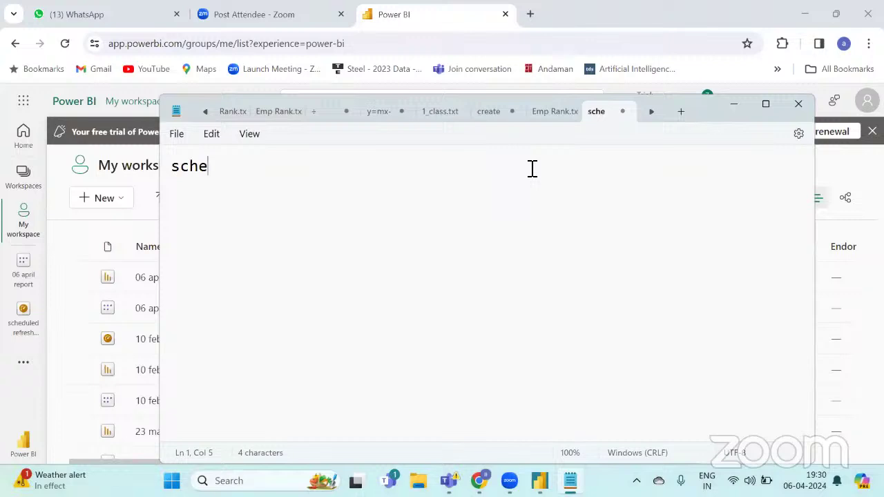
pyautogui.write('dled')
pyautogui.press('Left')
pyautogui.press('Left')
pyautogui.press('Left')
pyautogui.press('Left')
pyautogui.write('u')
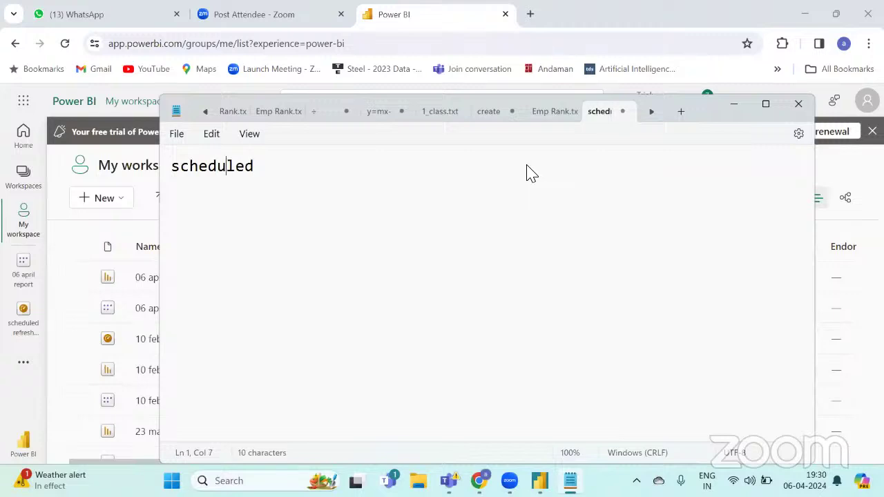
pyautogui.press('Right')
pyautogui.press('Right')
pyautogui.press('Right')
pyautogui.press('Right')
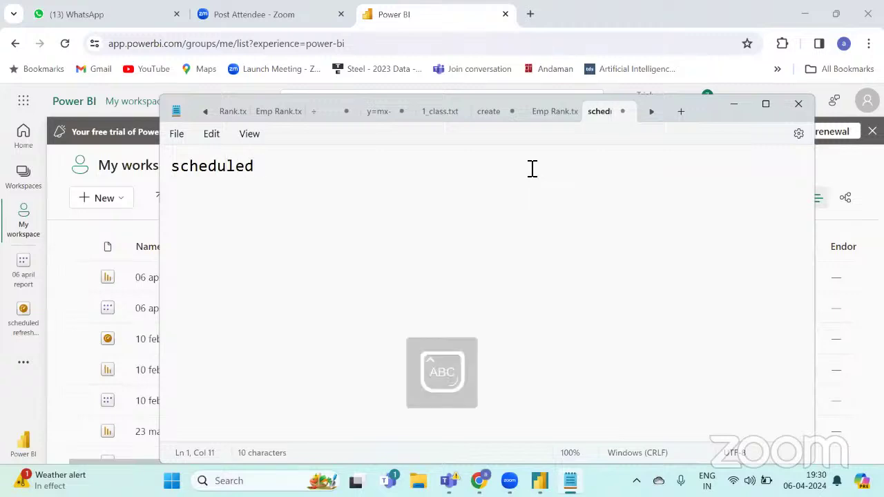
pyautogui.write('Refres')
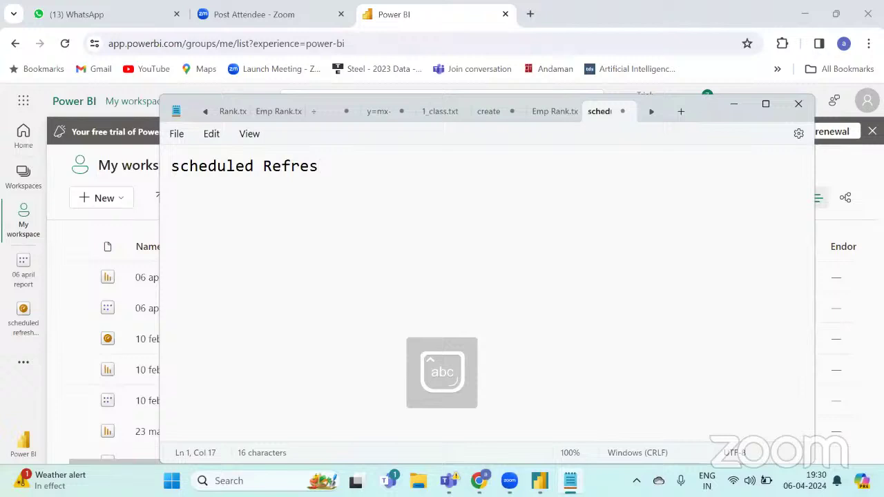
pyautogui.write('h')
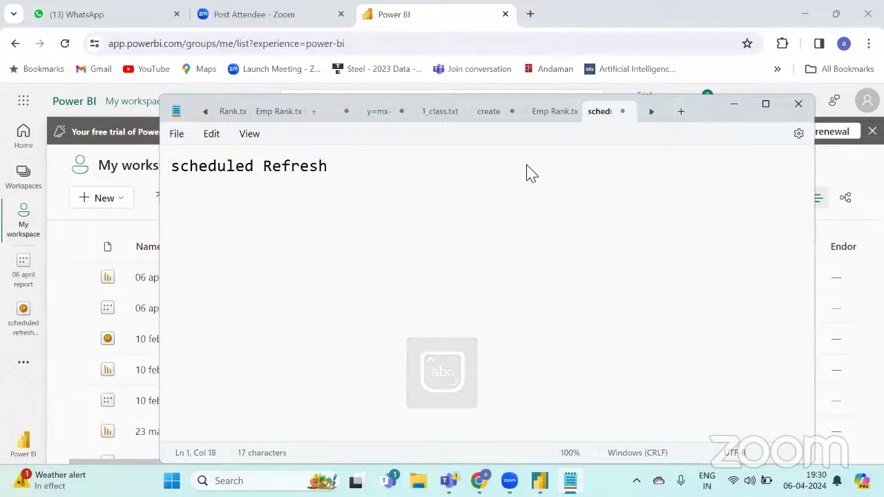
pyautogui.press('Return')
pyautogui.press('Return')
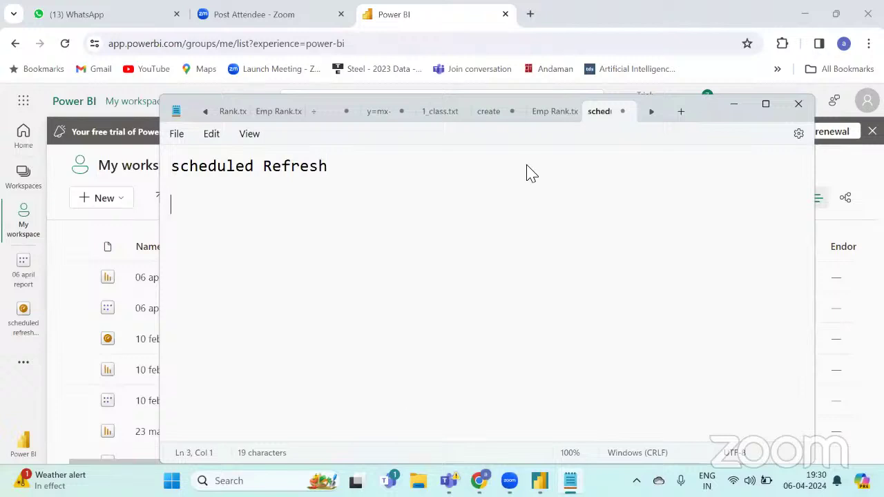
pyautogui.write('data')
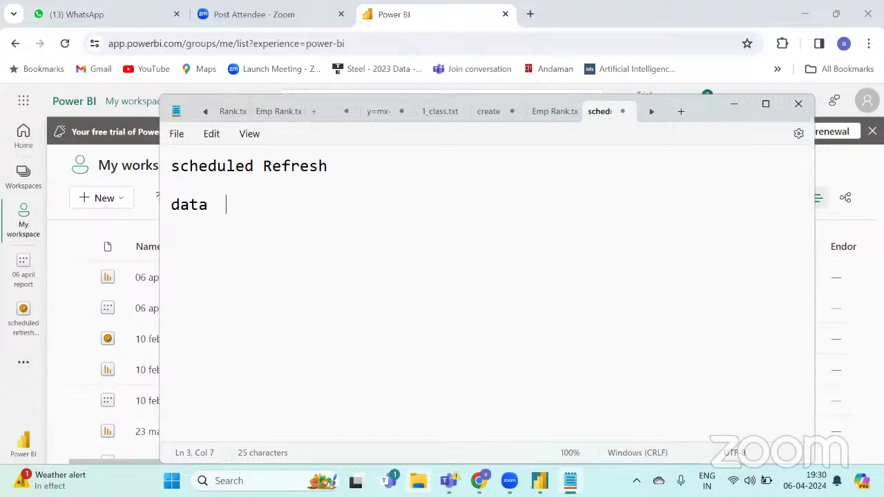
# - Open the workbook "Sample - Superstore.pBI.xlsx" from the dataset folder inside Desktop > power bi
pyautogui.click(418, 481)
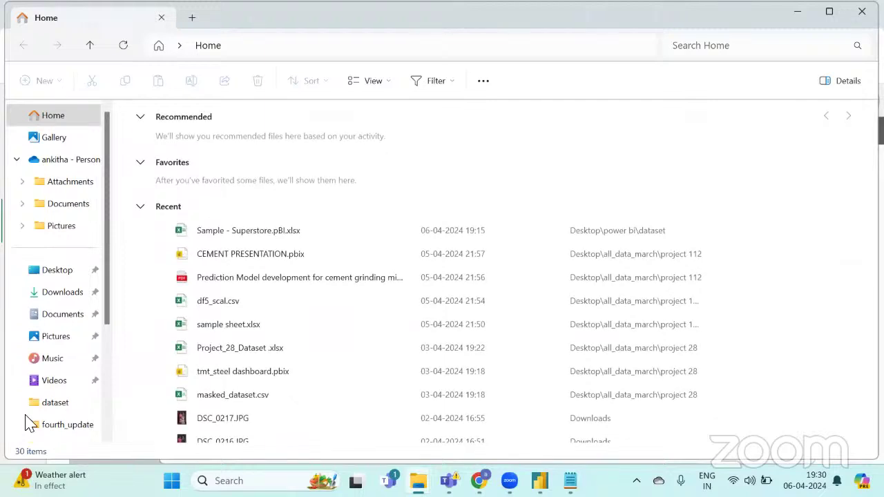
pyautogui.click(50, 271)
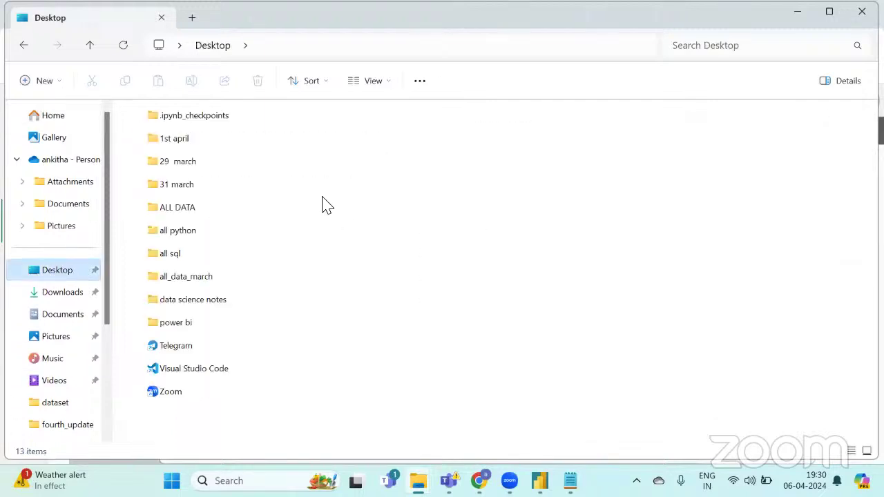
pyautogui.doubleClick(178, 327)
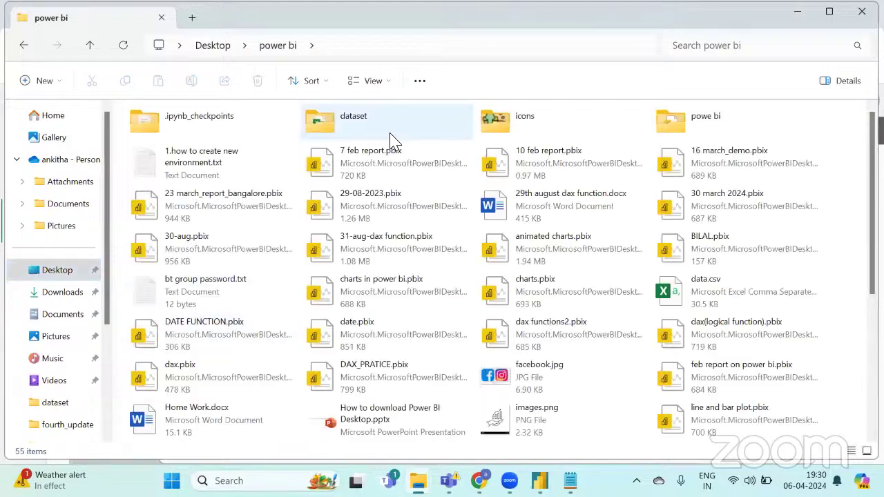
pyautogui.doubleClick(391, 138)
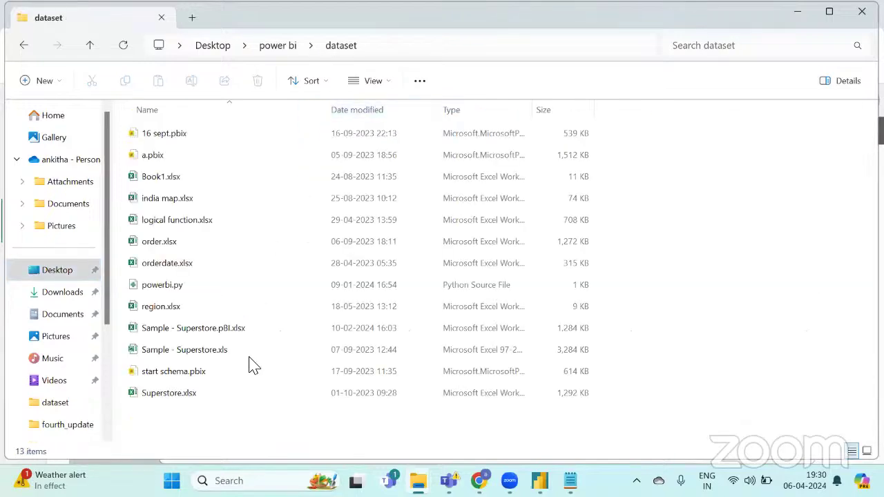
pyautogui.click(202, 330)
pyautogui.doubleClick(202, 331)
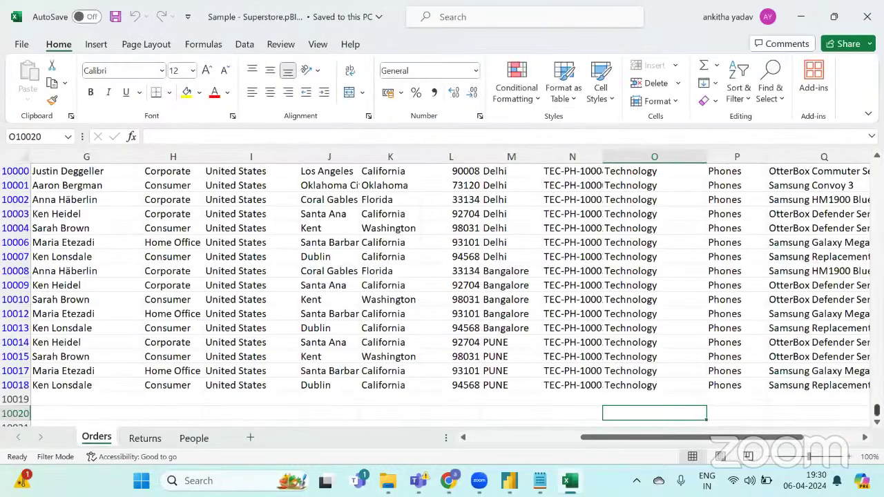
# - Review the Orders sheet up to its header row, glance at the "scheduled Refresh" note and return to the workbook
pyautogui.moveTo(876, 411); pyautogui.dragTo(853, 238)
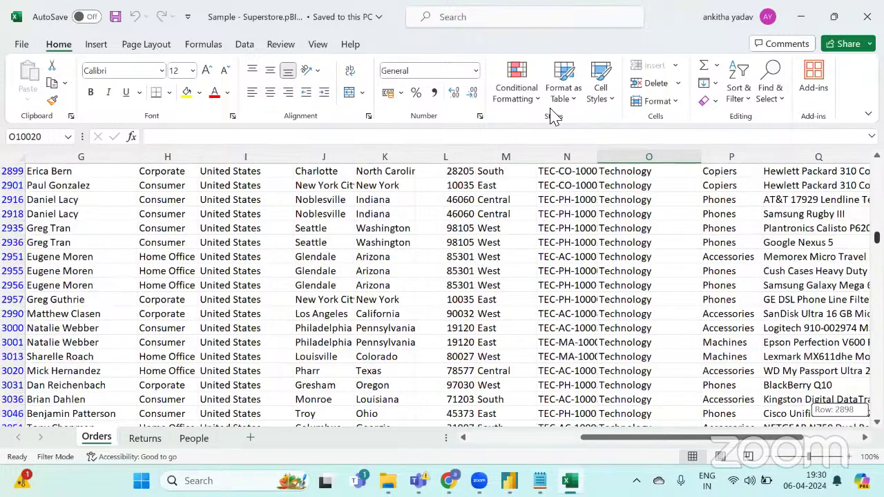
pyautogui.moveTo(552, 116); pyautogui.dragTo(270, 182)
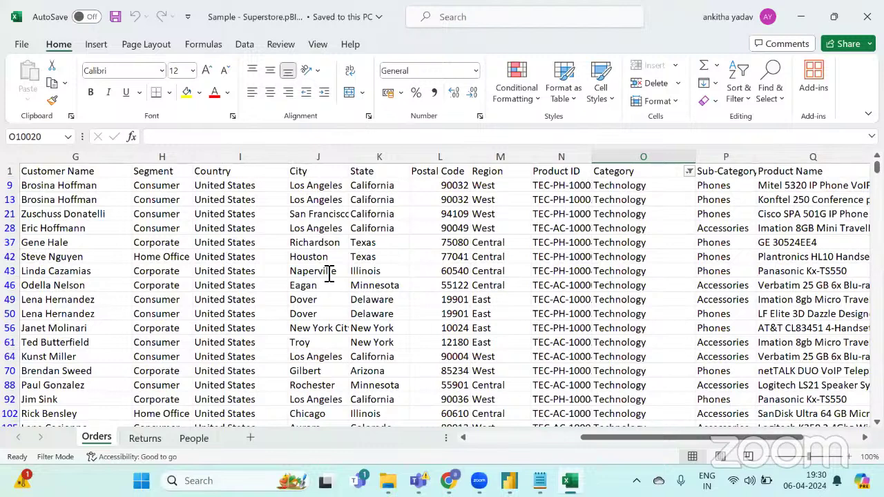
pyautogui.hotkey('alt', 'Tab')
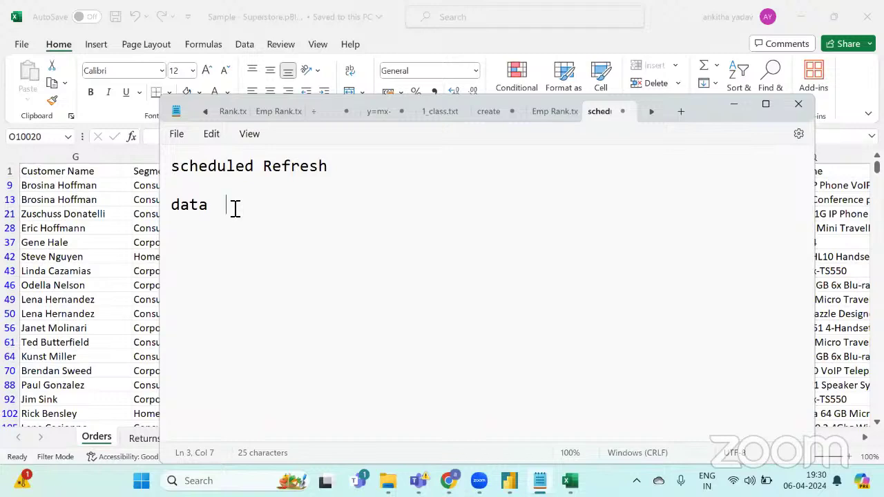
pyautogui.click(738, 109)
pyautogui.moveTo(571, 480)
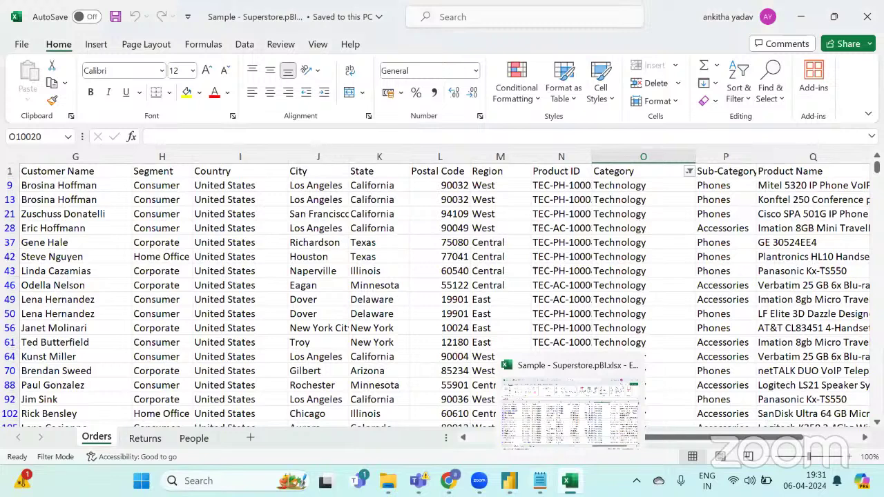
# - Switch to the "06 april report" in Power BI Desktop and collapse the Orders table's field list
pyautogui.moveTo(508, 481)
pyautogui.click(509, 425)
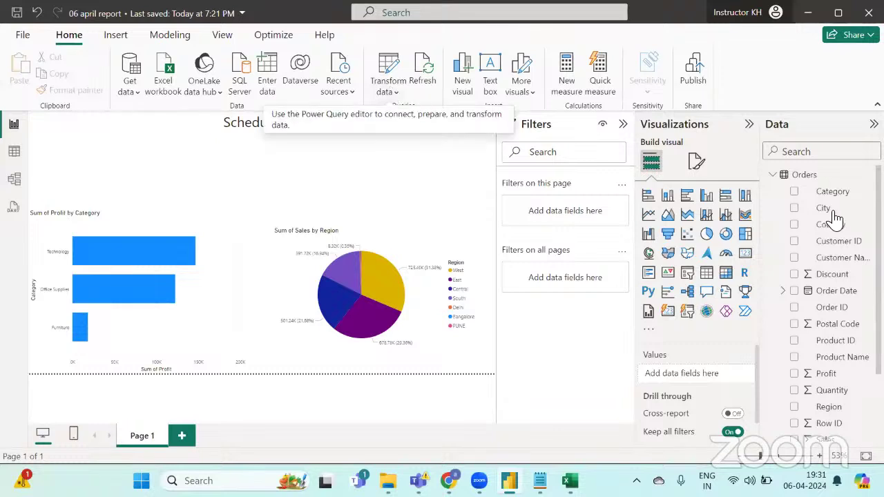
pyautogui.click(774, 175)
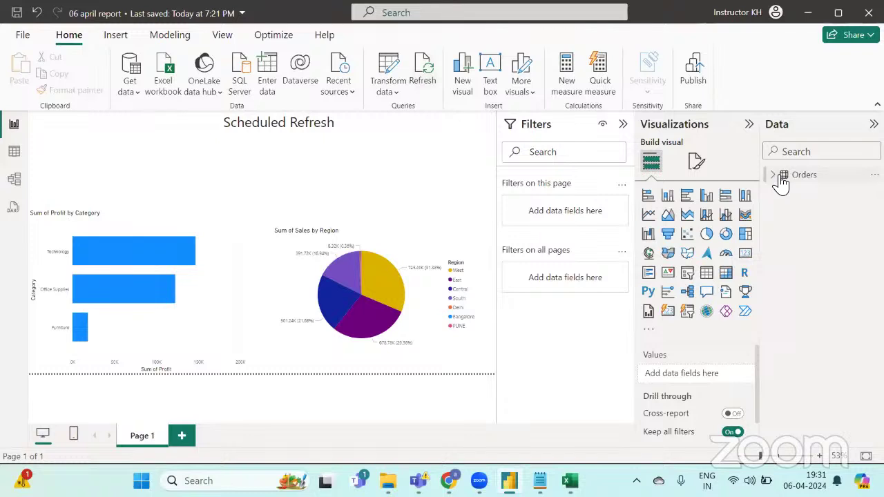
pyautogui.moveTo(781, 182)
# - Open the Orders query in the Power Query editor and examine the file path in its Source step
pyautogui.click(387, 92)
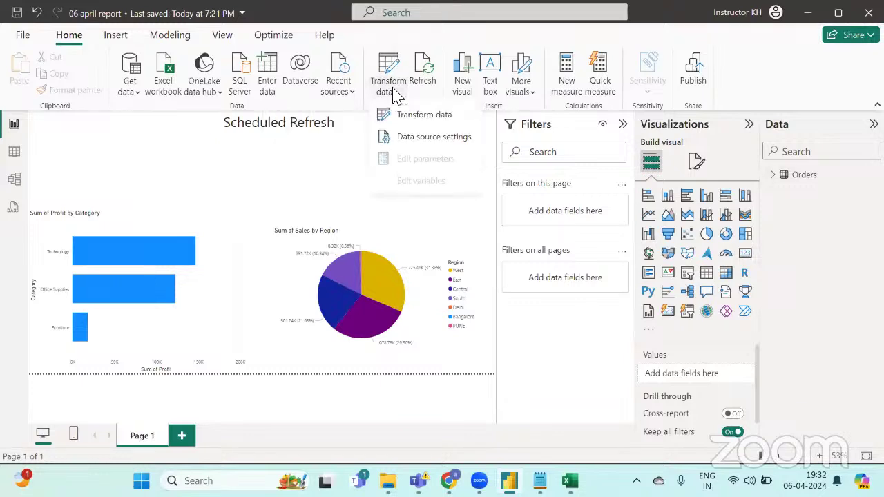
pyautogui.click(410, 121)
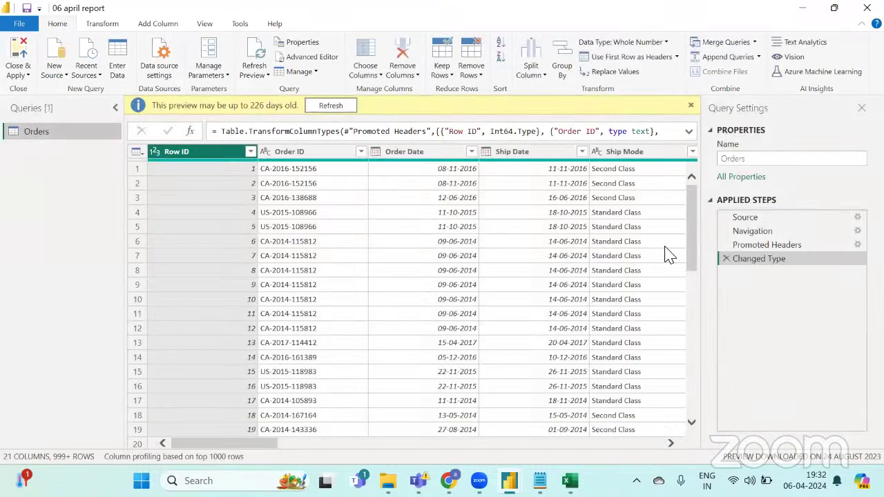
pyautogui.click(743, 218)
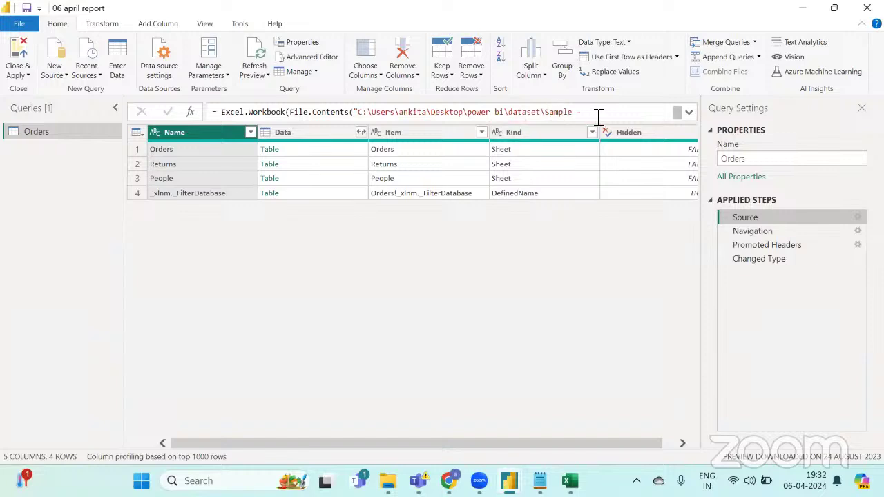
# - Check the source workbook in the dataset folder and switch to "Sample - Superstore.pBI.xlsx" in Excel
pyautogui.moveTo(387, 480)
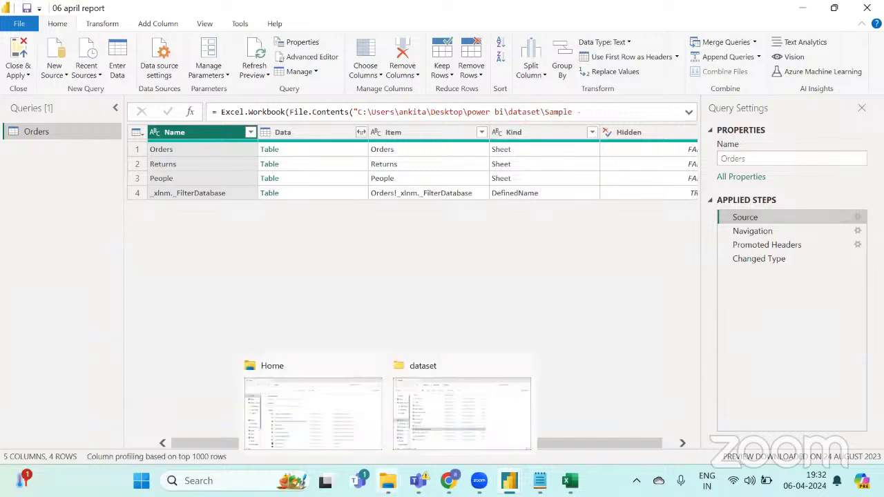
pyautogui.click(420, 443)
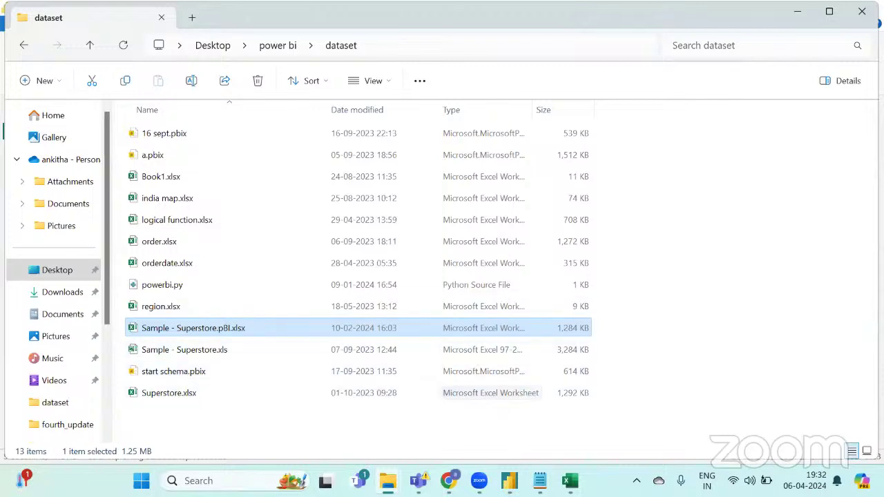
pyautogui.moveTo(540, 481)
pyautogui.moveTo(569, 481)
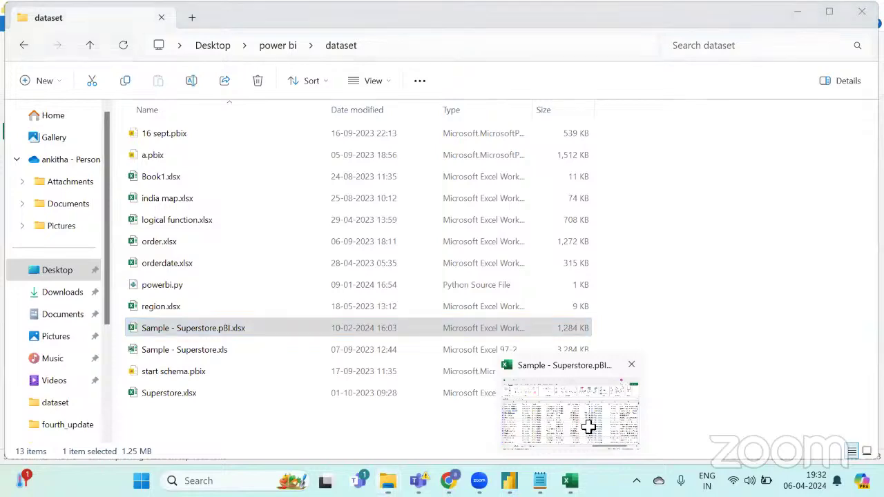
pyautogui.click(576, 380)
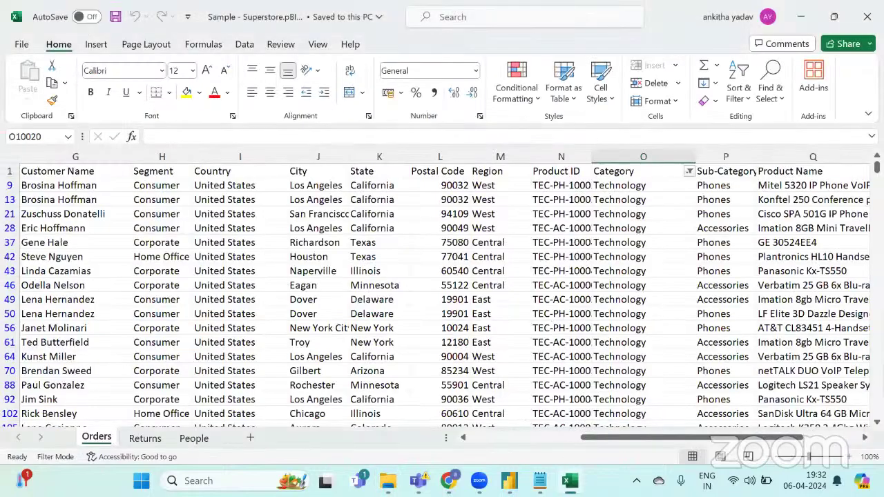
# - Filter the Category column of the Orders sheet to Technology only
pyautogui.click(693, 172)
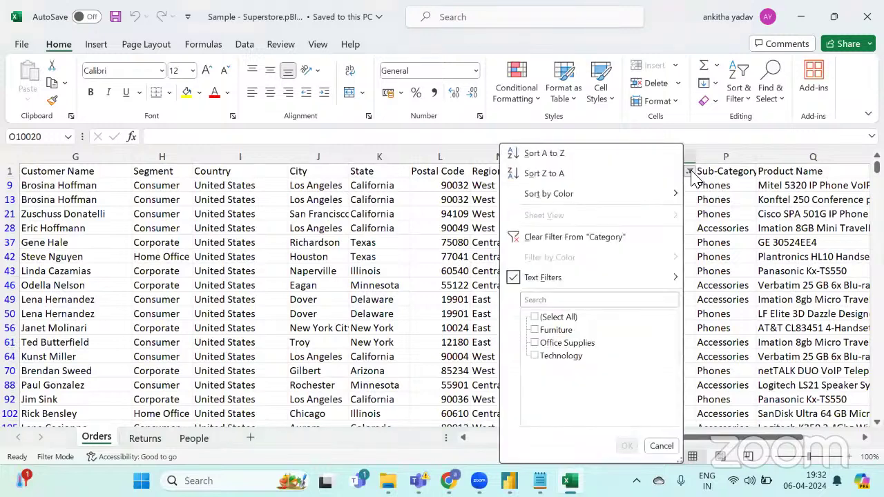
pyautogui.click(537, 357)
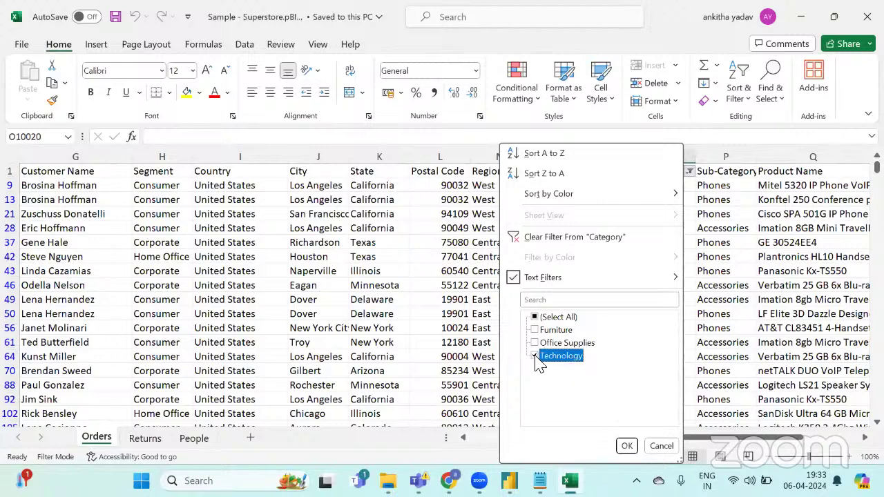
pyautogui.click(626, 446)
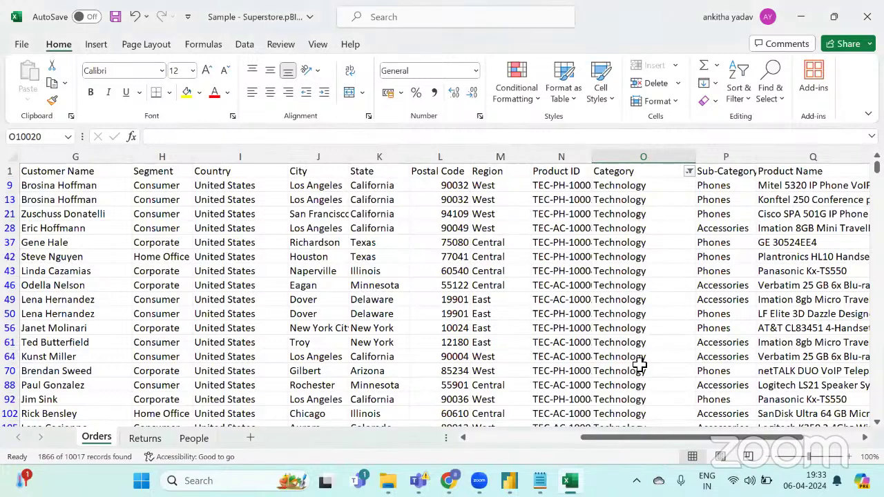
# - Replace the first filtered Category value in cell O9 with "IT" and fill it down all the filtered rows
pyautogui.click(642, 188)
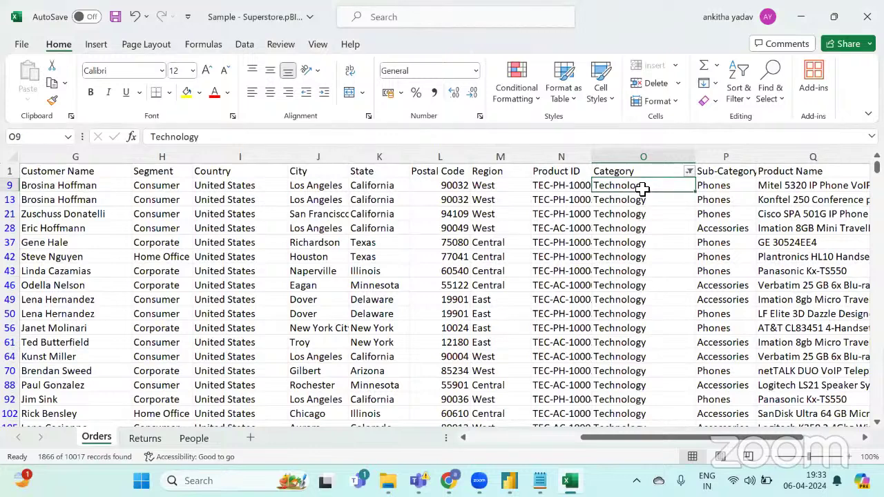
pyautogui.write('IT')
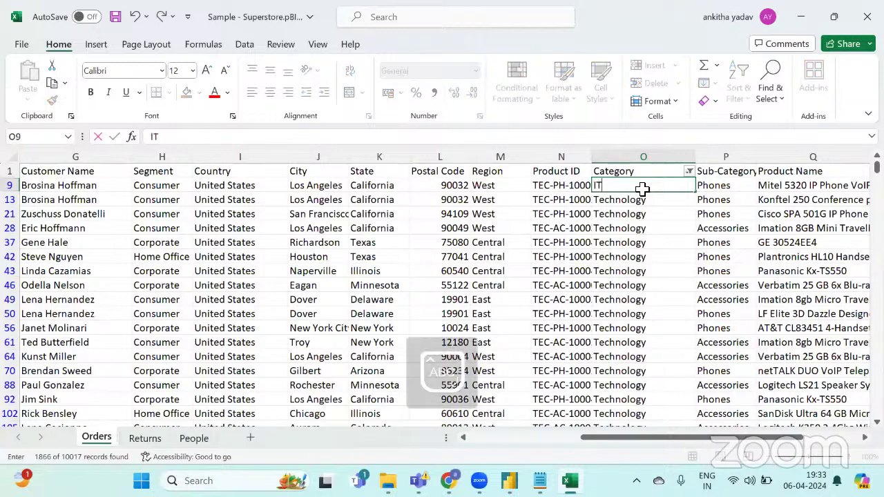
pyautogui.press('Return')
pyautogui.click(641, 186)
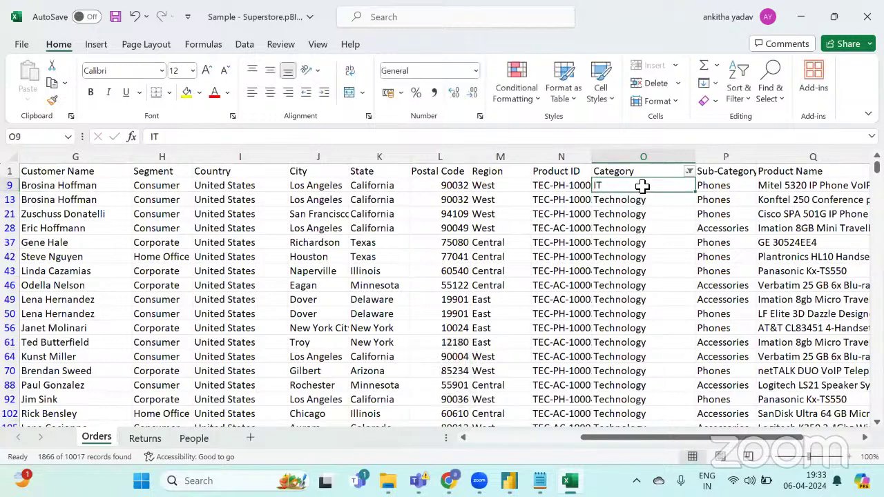
pyautogui.doubleClick(695, 193)
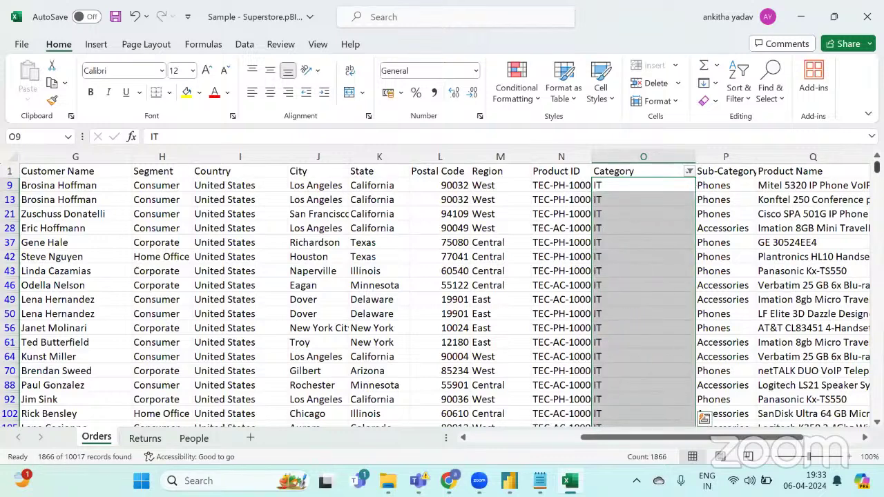
# - Save the Superstore workbook with the edited Category values
pyautogui.moveTo(876, 166)
pyautogui.mouseDown()
pyautogui.moveTo(876, 410)
pyautogui.moveTo(876, 166)
pyautogui.mouseUp()
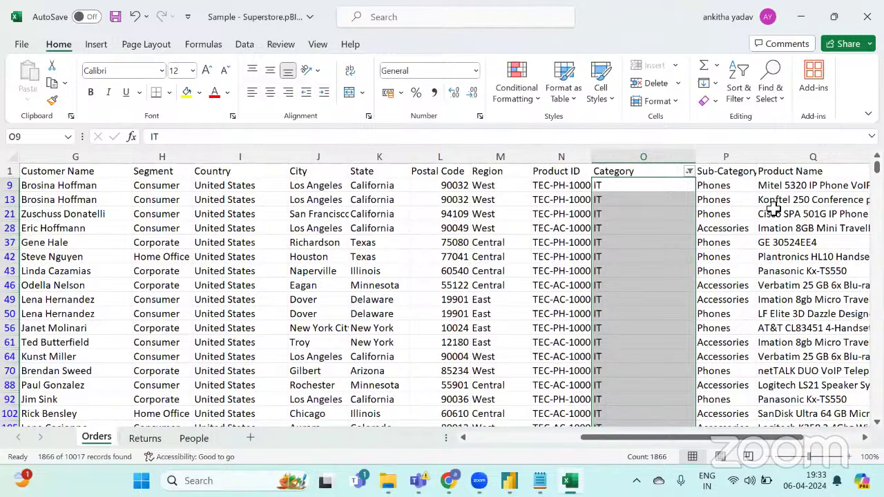
pyautogui.click(780, 256)
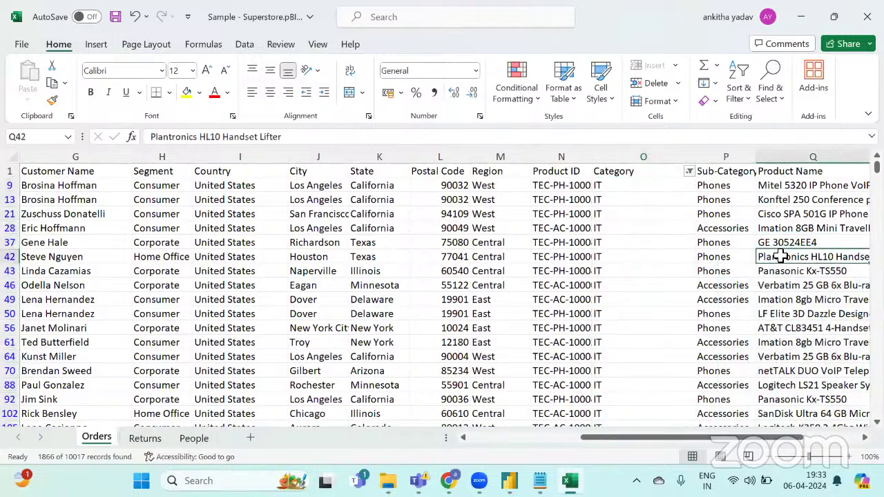
pyautogui.hotkey('ctrl', 's')
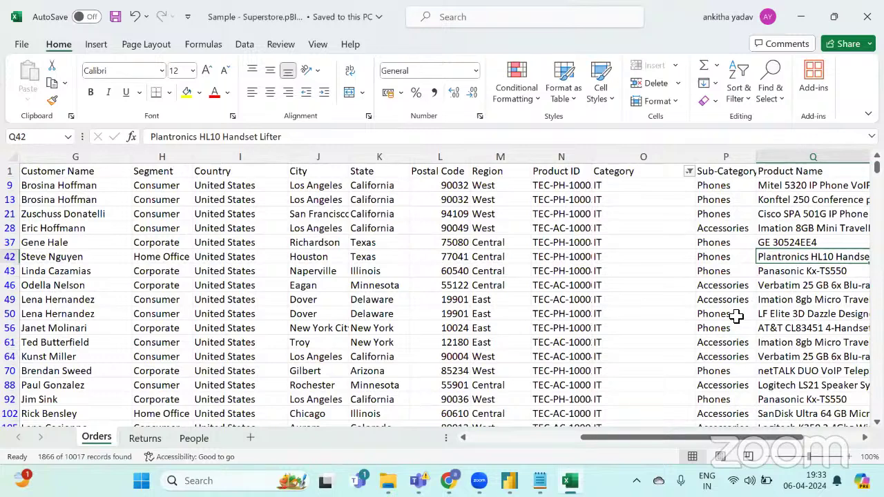
# - Switch to the 06 april report in Power BI Desktop and refresh its data from the saved workbook
pyautogui.moveTo(509, 480)
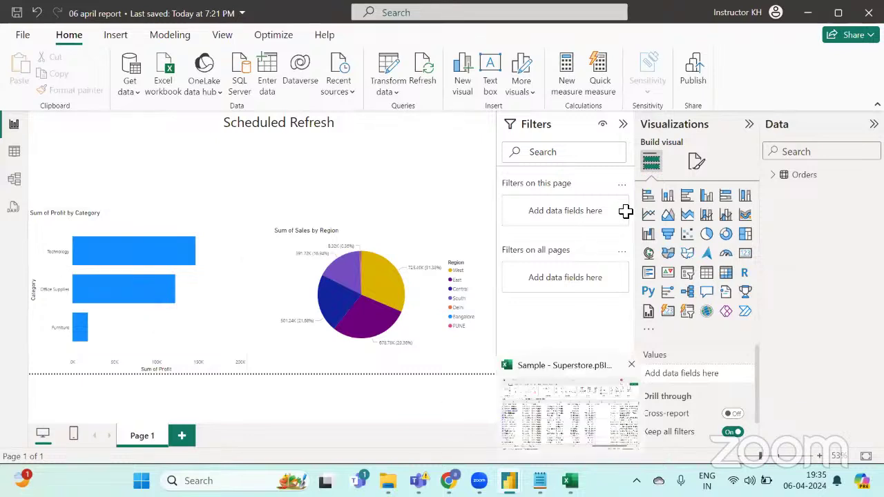
pyautogui.hotkey('alt', 'Tab')
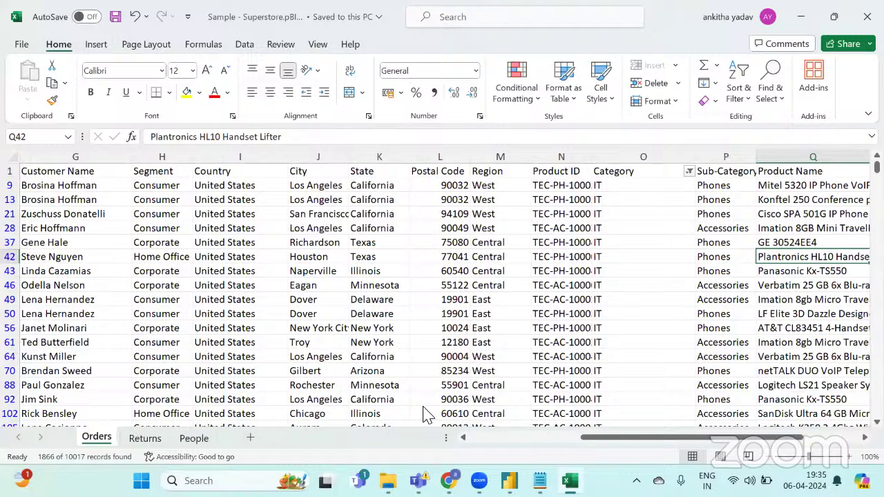
pyautogui.hotkey('alt', 'Tab')
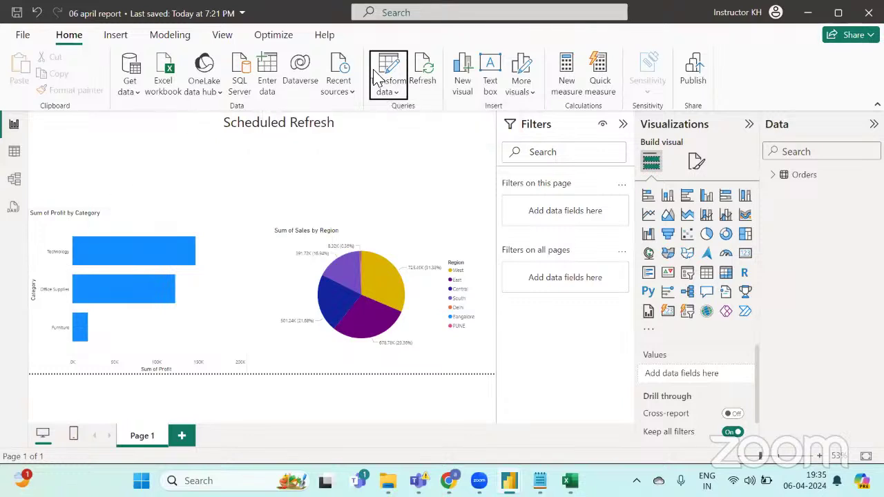
pyautogui.click(429, 71)
# - Format the Y-axis values of the Sum of Profit by Category bar chart as size 18, black and bold
pyautogui.click(153, 328)
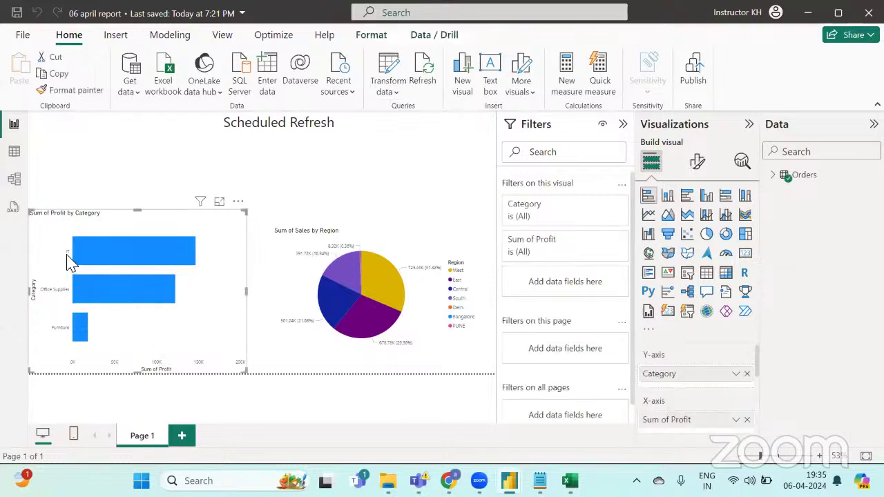
pyautogui.click(697, 161)
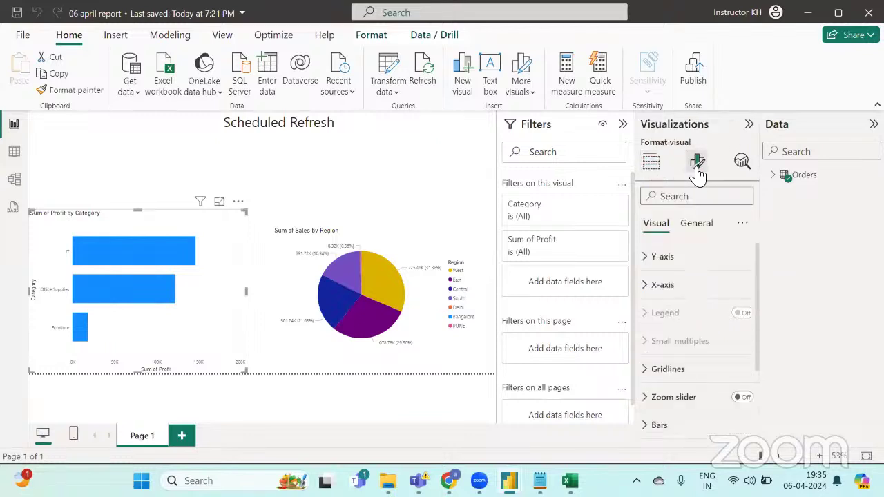
pyautogui.click(646, 259)
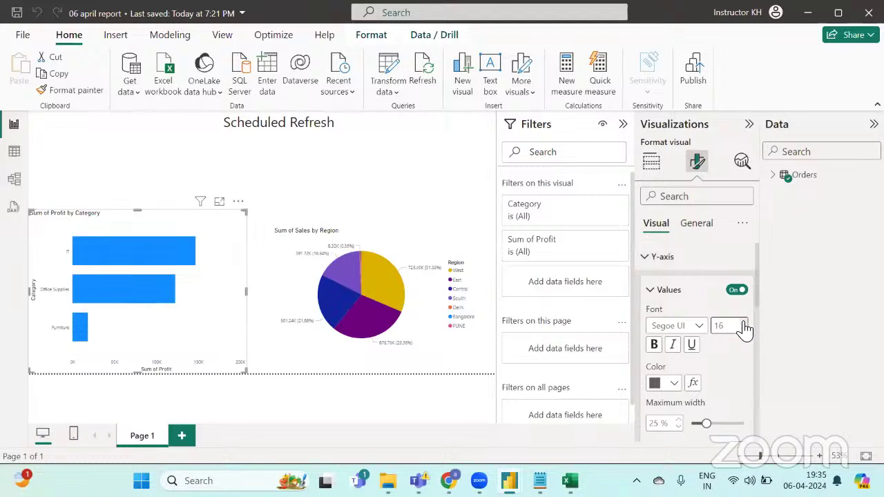
pyautogui.click(744, 321)
pyautogui.click(743, 322)
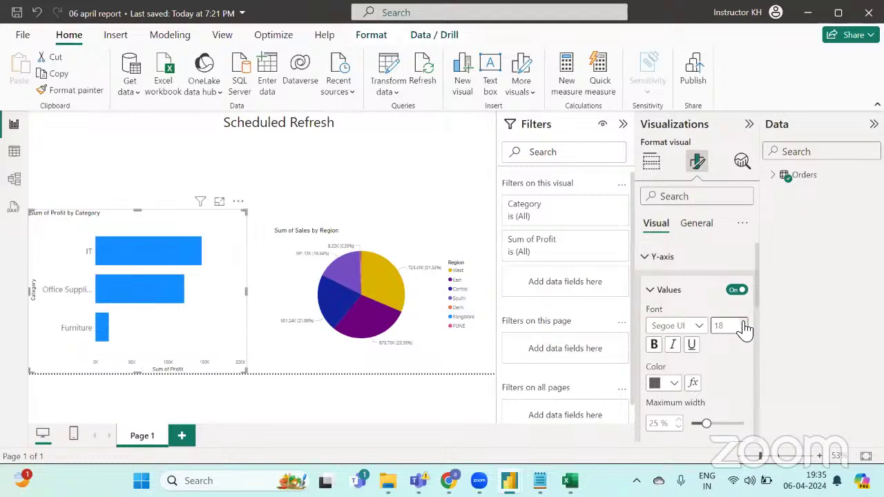
pyautogui.click(671, 384)
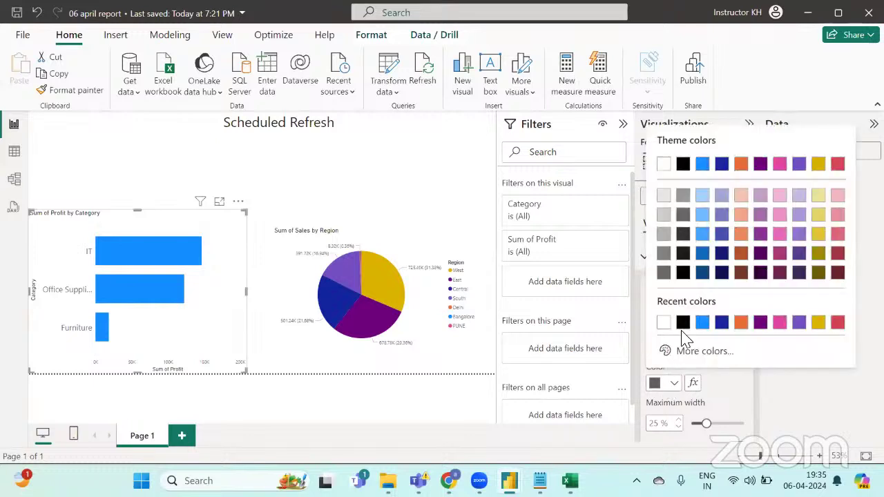
pyautogui.click(683, 325)
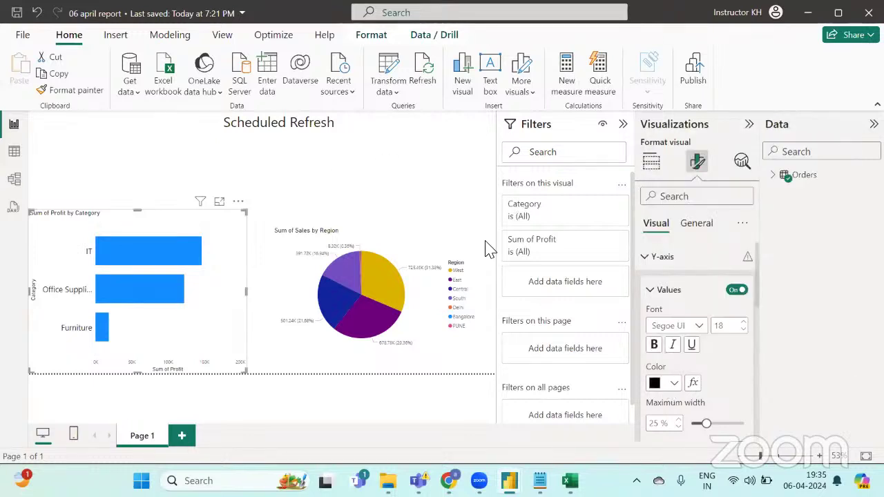
pyautogui.click(654, 346)
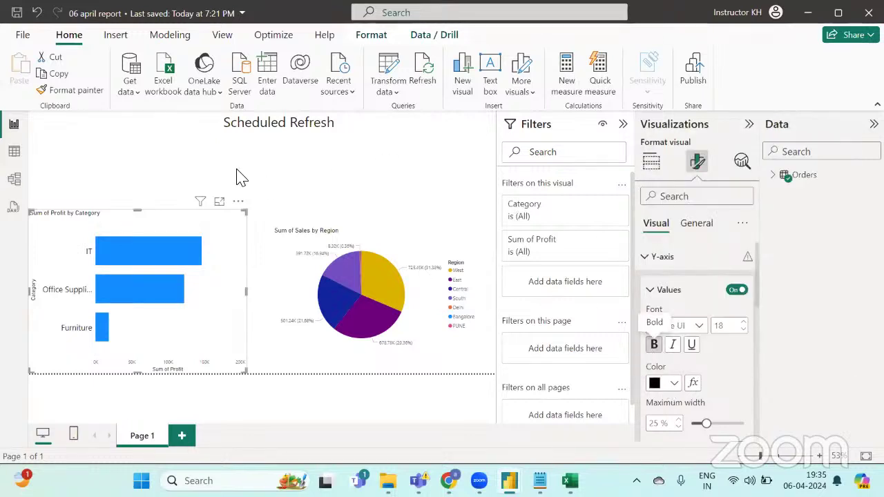
pyautogui.click(261, 172)
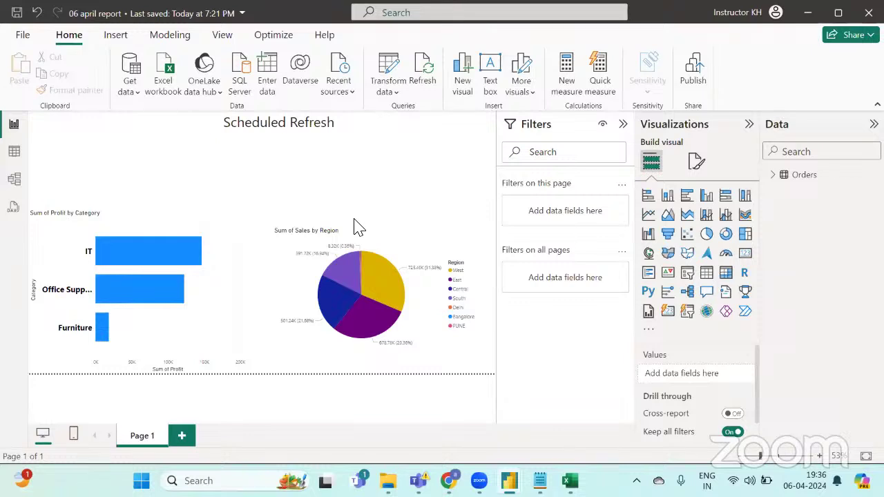
# - Compare the workbook's Category column in Excel with the category bars in the Power BI Desktop report
pyautogui.moveTo(569, 481)
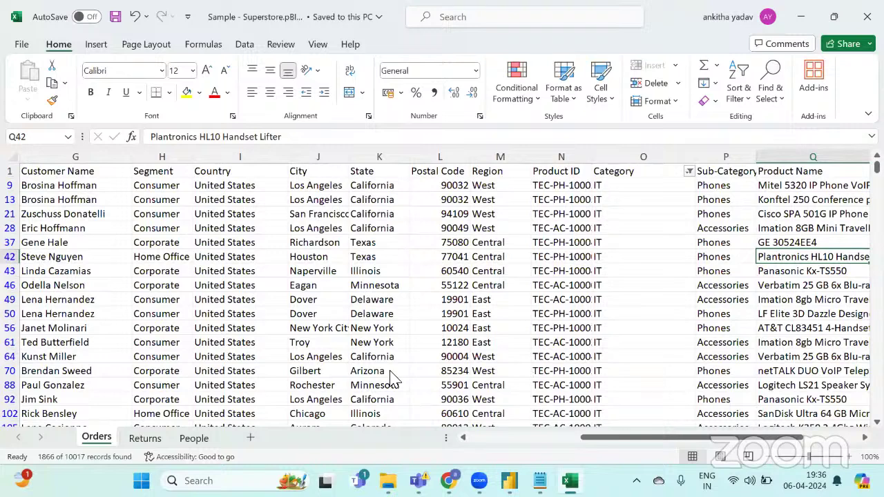
pyautogui.hotkey('alt', 'Tab')
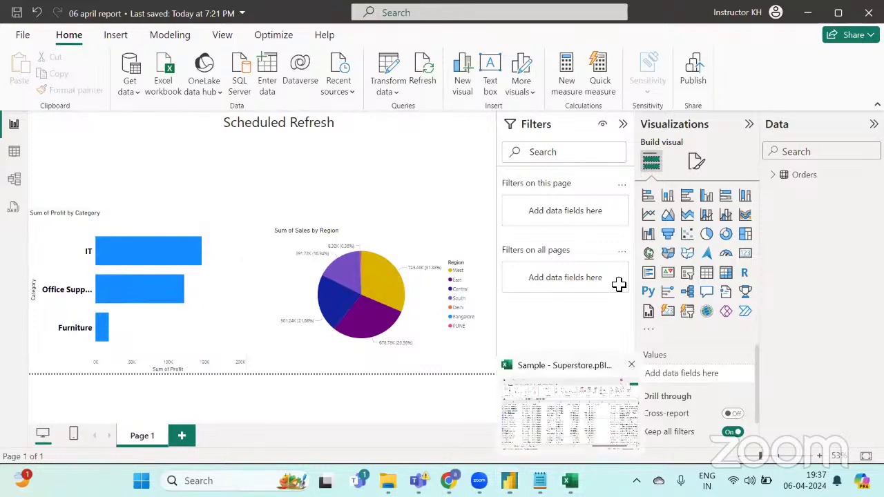
pyautogui.click(552, 404)
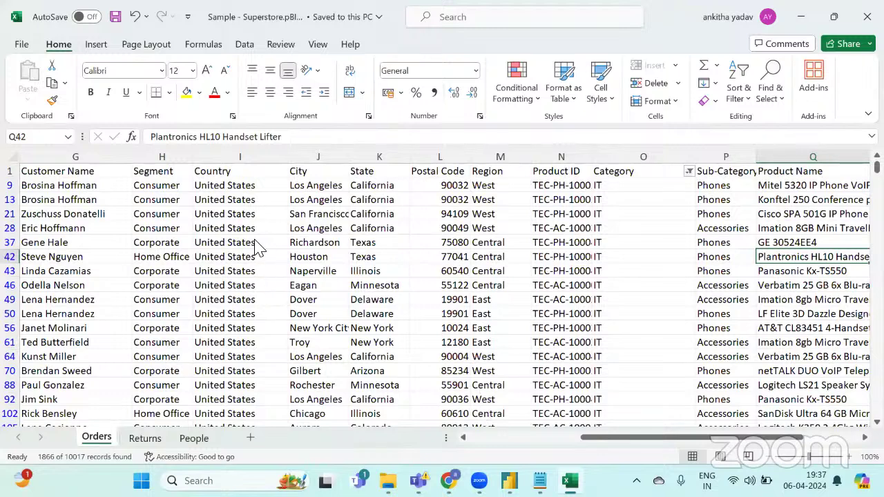
pyautogui.hotkey('alt', 'Tab')
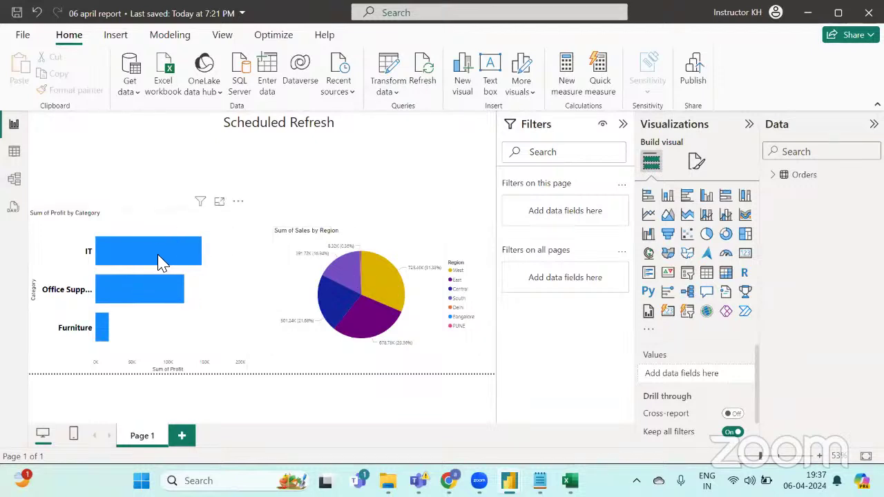
pyautogui.moveTo(158, 258)
# - Set the legend text of the Sum of Sales by Region pie chart to font size 17 and black
pyautogui.click(462, 248)
pyautogui.click(697, 165)
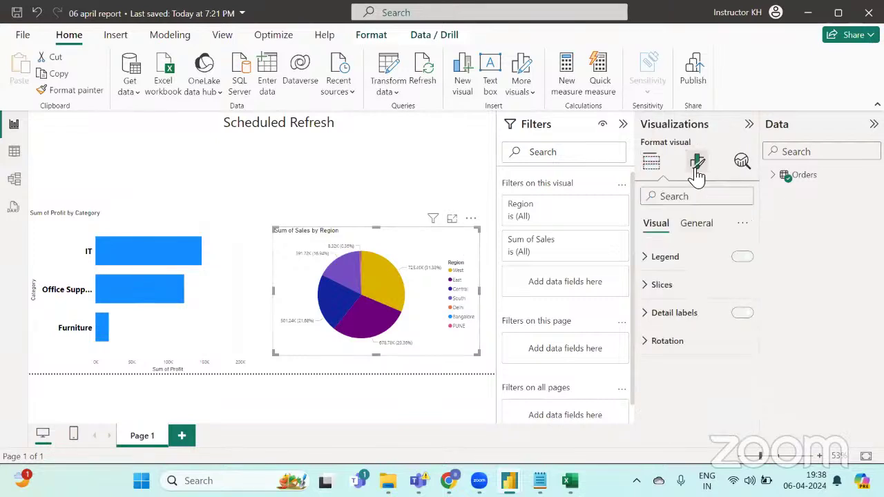
pyautogui.click(648, 263)
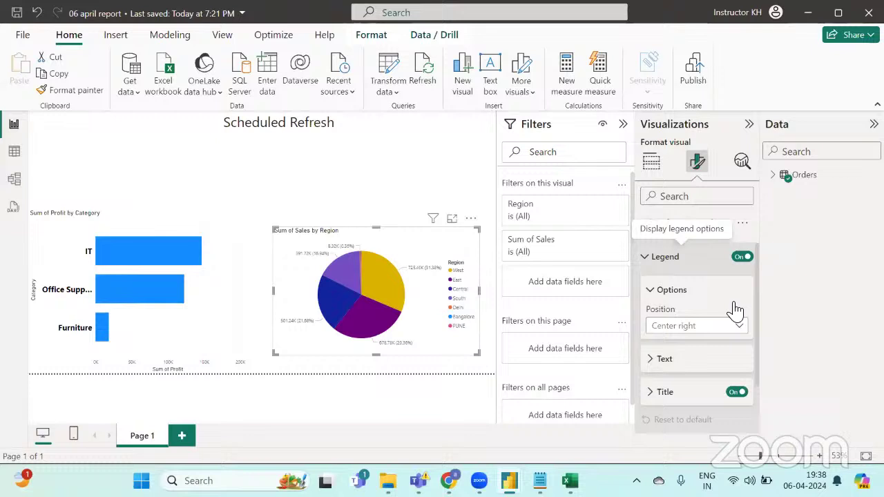
pyautogui.click(655, 363)
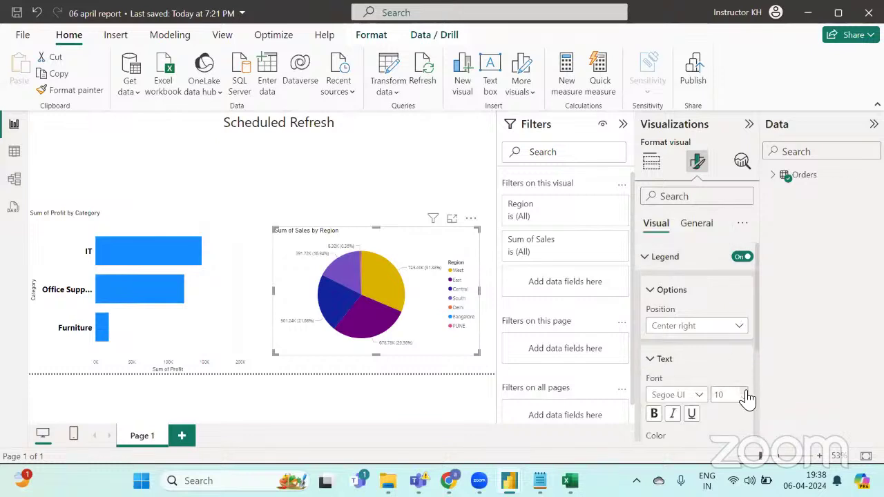
pyautogui.scroll(6, 745, 396)
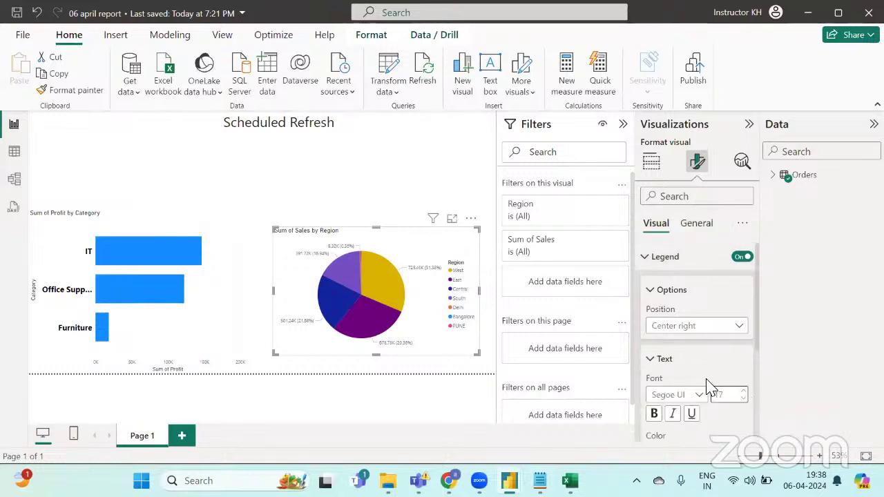
pyautogui.scroll(-2, 706, 386)
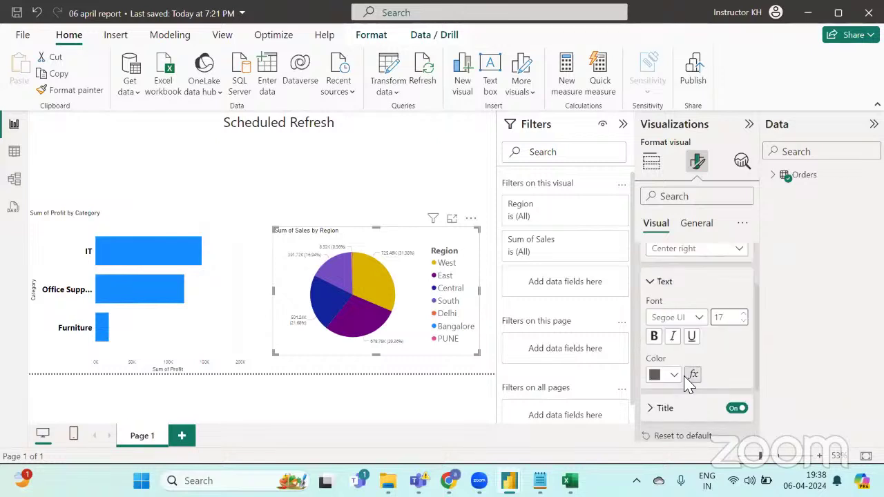
pyautogui.click(676, 376)
pyautogui.click(662, 312)
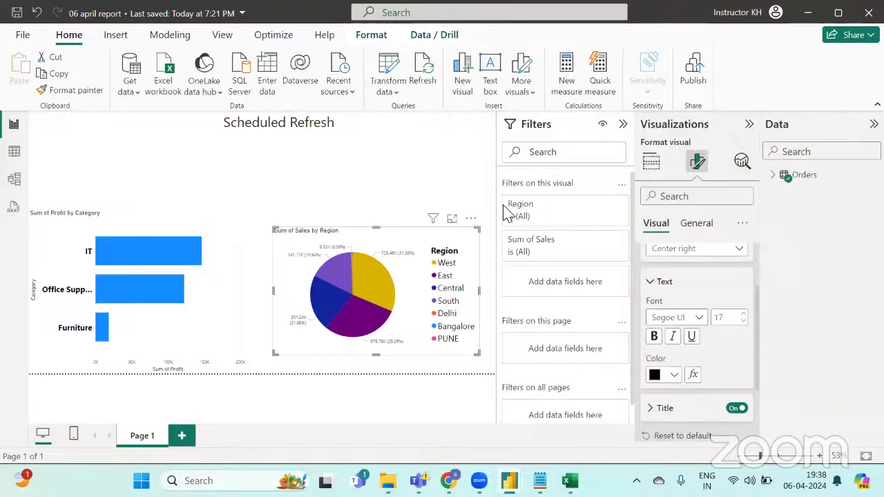
pyautogui.click(437, 171)
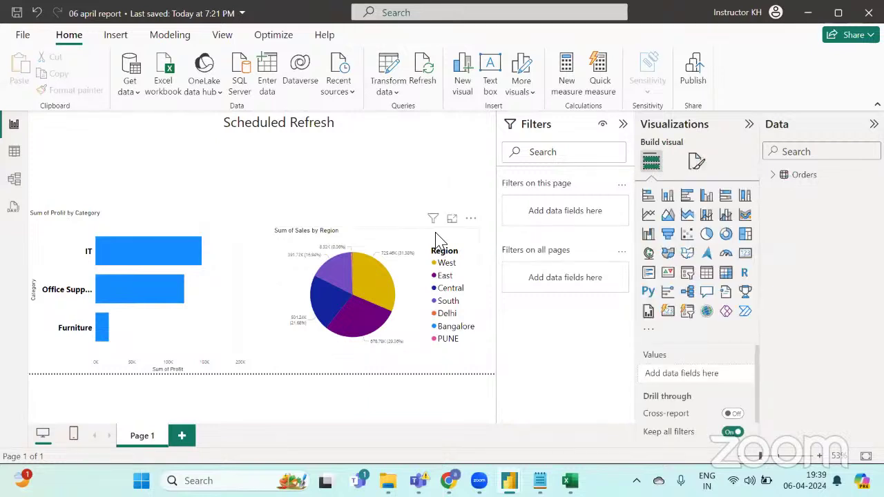
# - Switch to the Superstore workbook in Excel and remove the filter from the Orders sheet
pyautogui.click(444, 292)
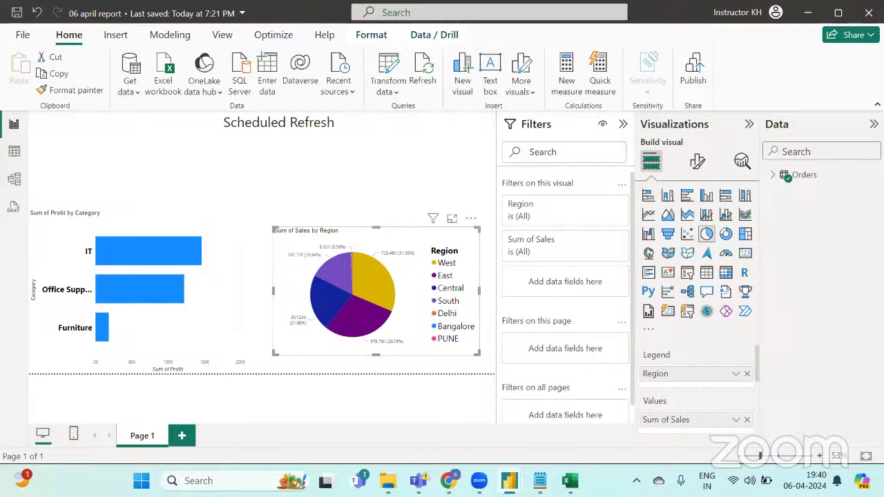
pyautogui.moveTo(570, 481)
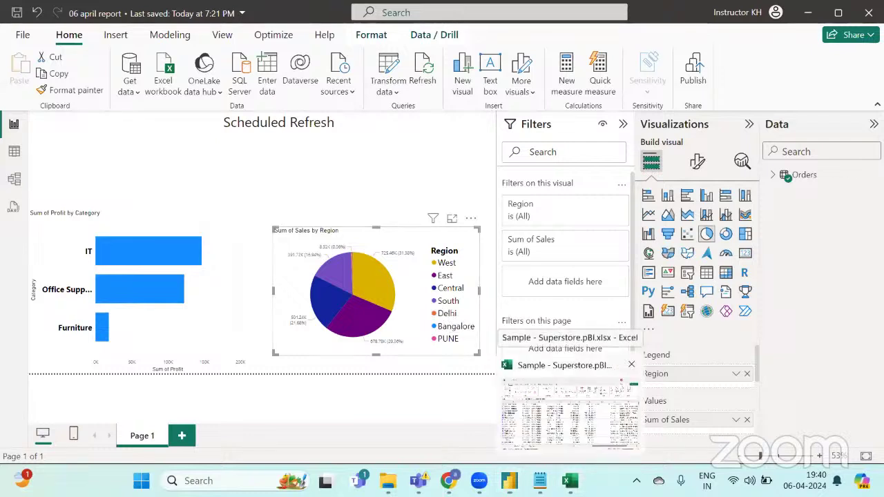
pyautogui.click(566, 400)
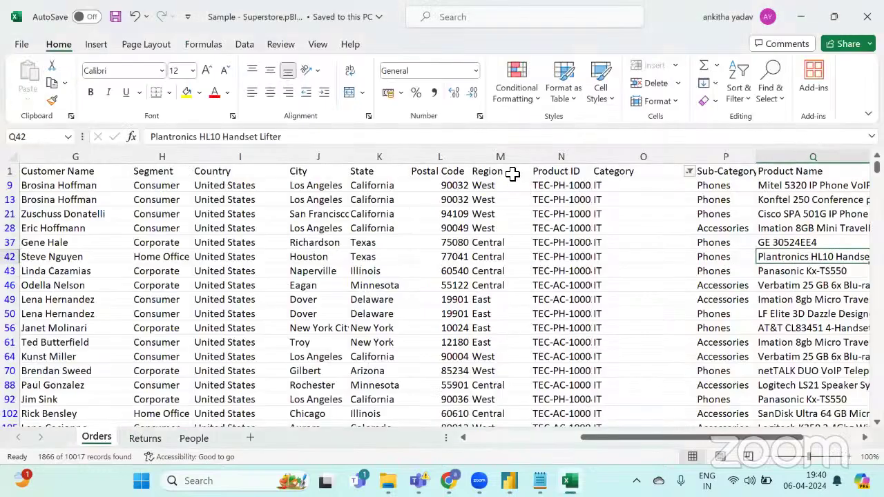
pyautogui.click(509, 172)
pyautogui.click(507, 198)
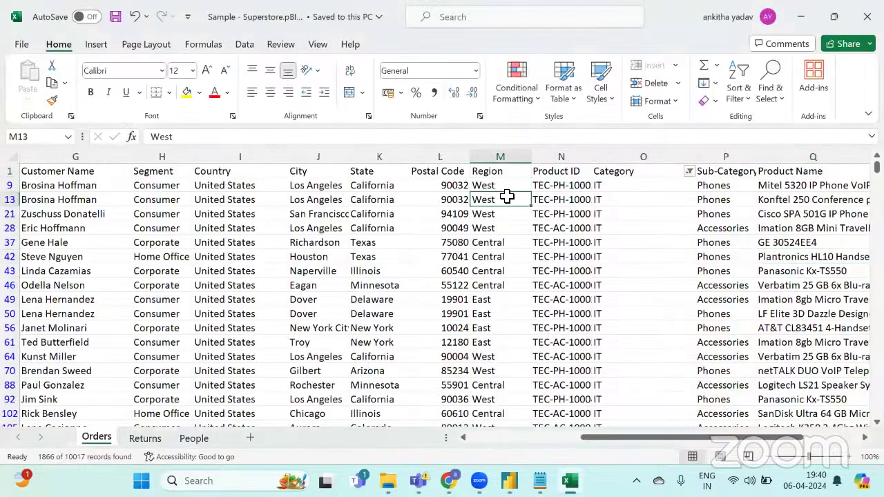
pyautogui.click(738, 98)
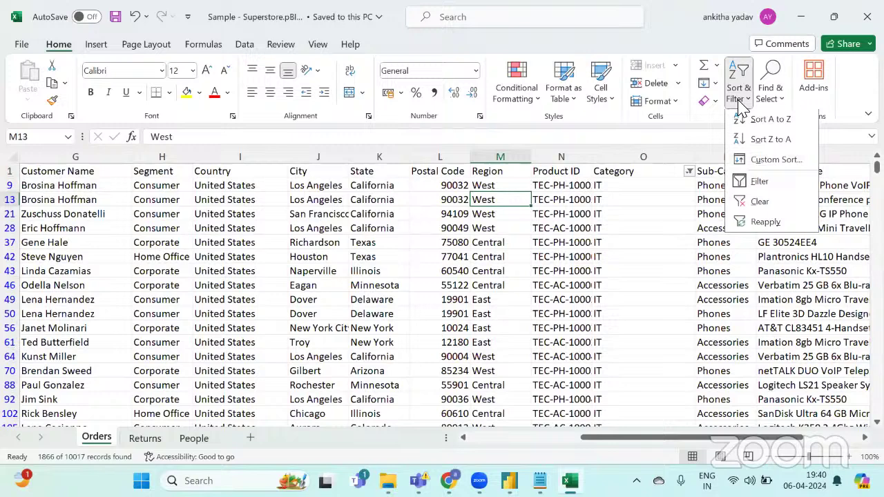
pyautogui.click(756, 183)
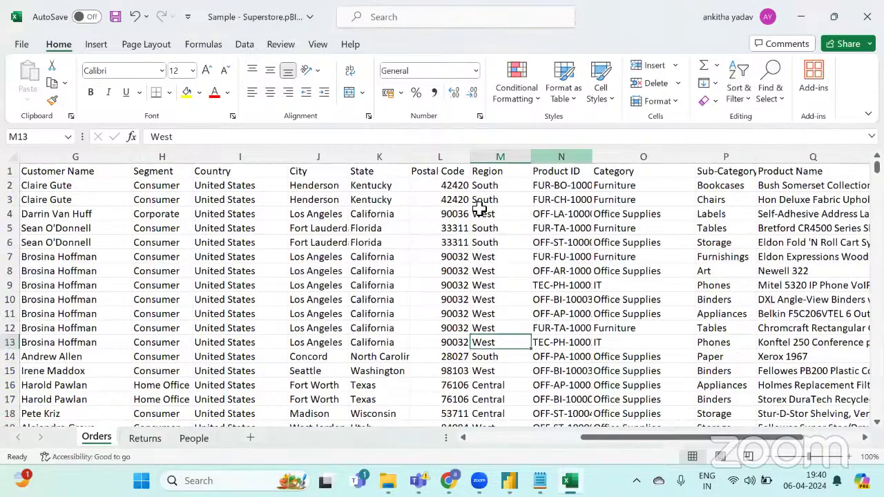
# - Add filters to the Orders sheet's header row and filter the Region column to show only South
pyautogui.click(493, 199)
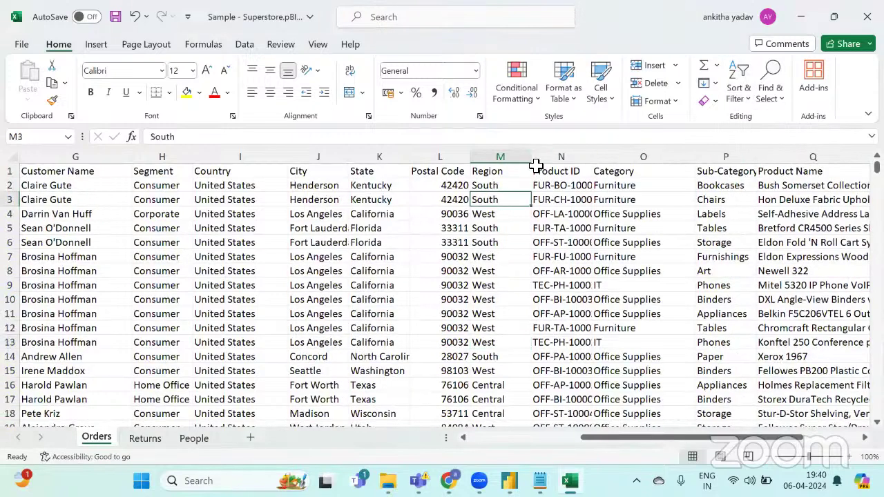
pyautogui.click(742, 104)
pyautogui.click(758, 186)
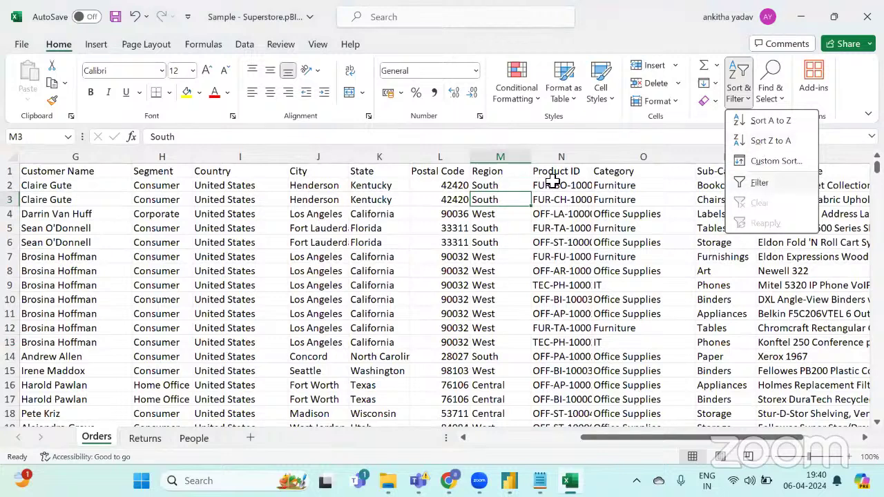
pyautogui.hotkey('alt', 'Down')
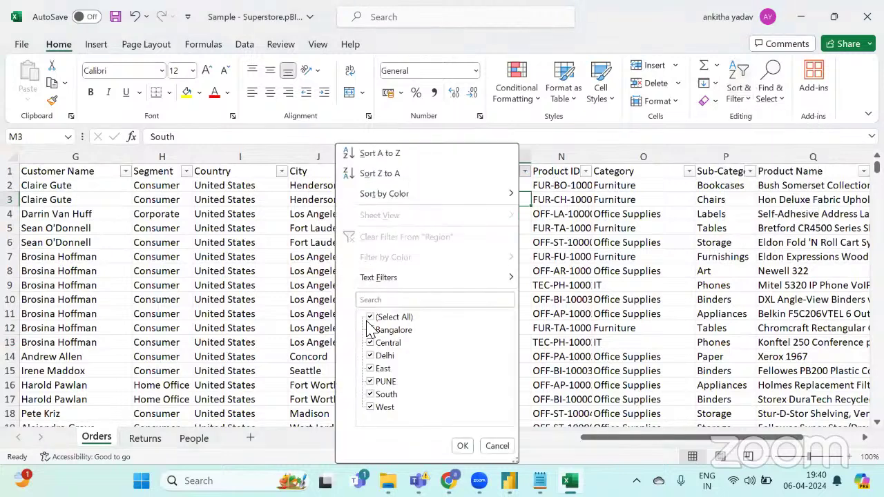
pyautogui.click(370, 317)
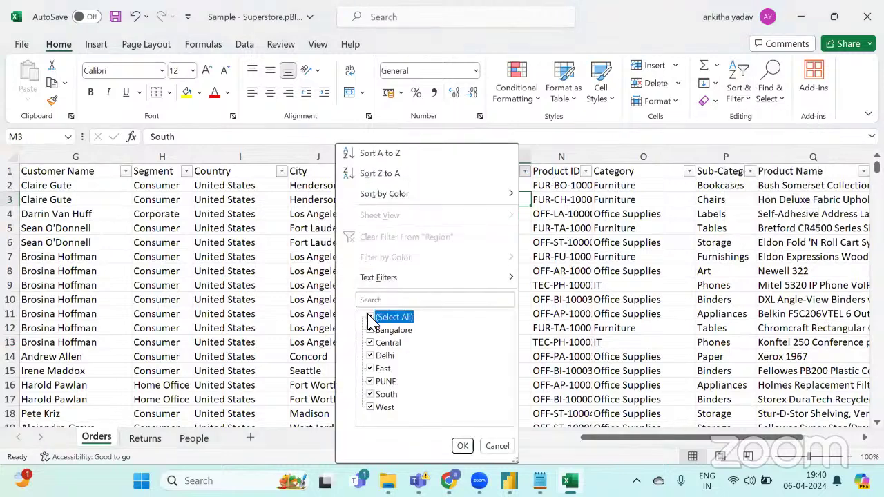
pyautogui.click(369, 394)
pyautogui.click(462, 446)
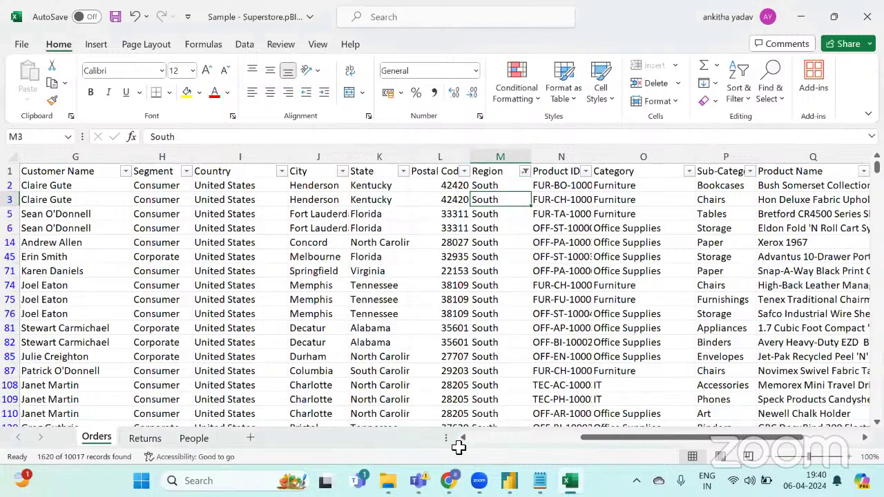
# - Change the Region value in cell M2 to Hyderabad
pyautogui.click(508, 188)
pyautogui.doubleClick(510, 188)
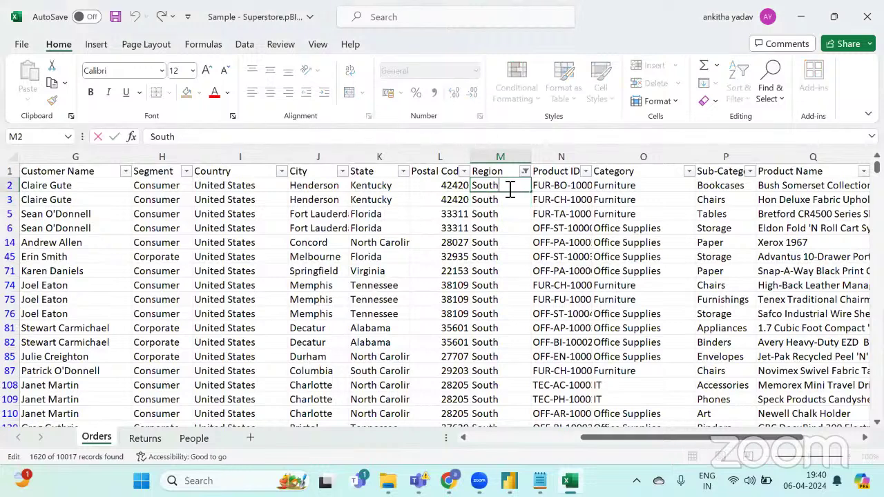
pyautogui.press('BackSpace')
pyautogui.press('BackSpace')
pyautogui.press('BackSpace')
pyautogui.press('BackSpace')
pyautogui.press('BackSpace')
pyautogui.write('H')
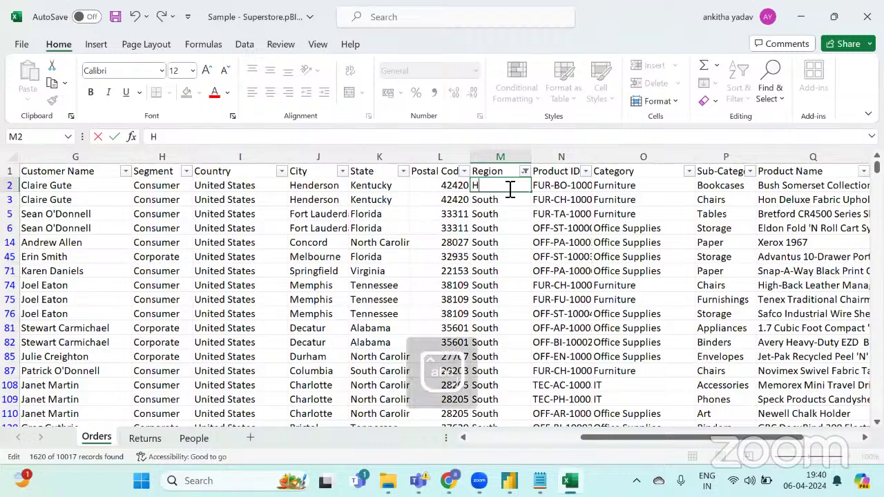
pyautogui.write('yderabad')
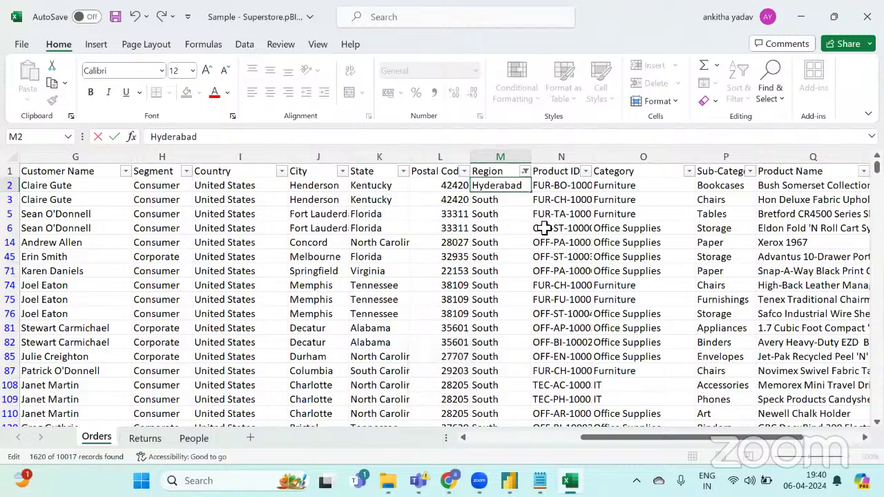
pyautogui.click(512, 228)
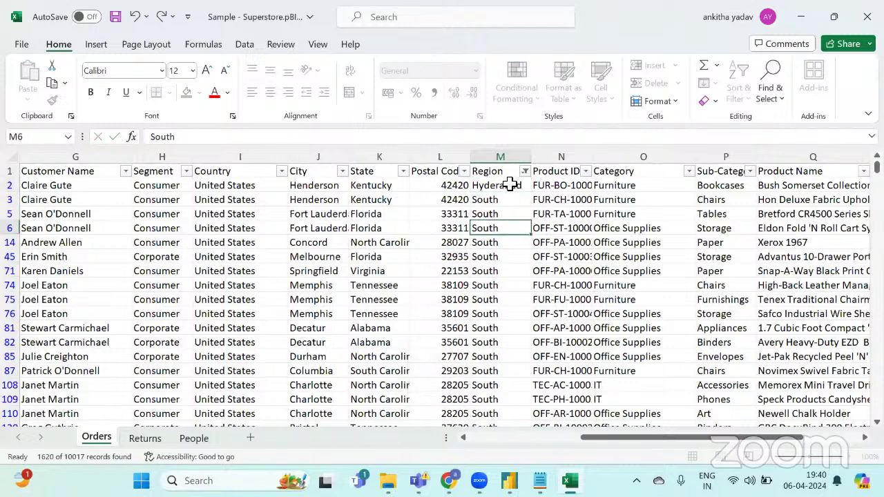
# - Fill Hyderabad down through all filtered rows of the Region column and save the workbook
pyautogui.click(509, 184)
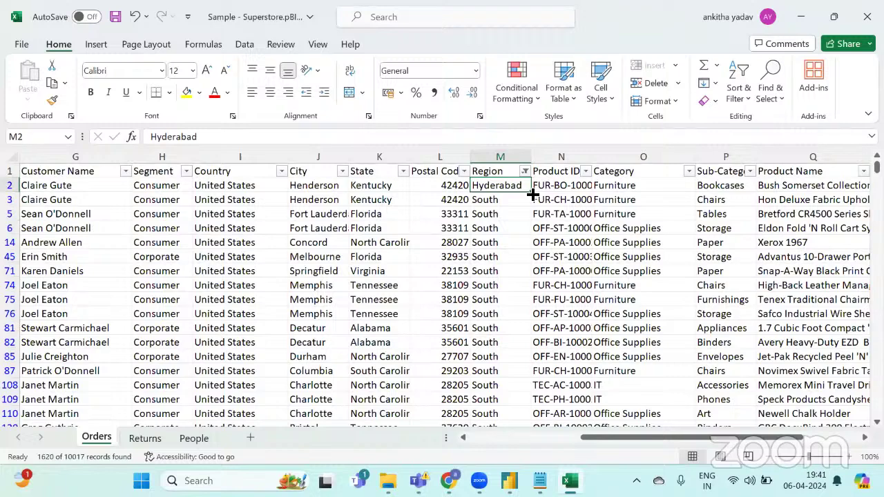
pyautogui.doubleClick(531, 193)
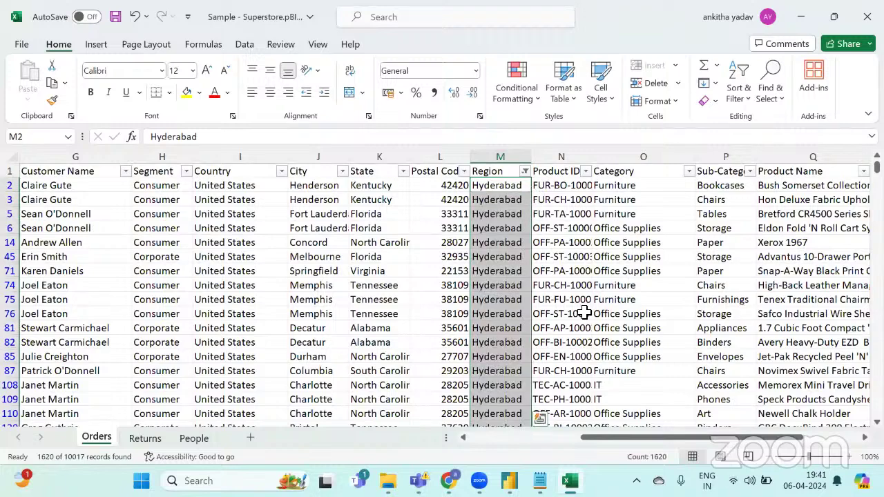
pyautogui.scroll(-6, 584, 312)
pyautogui.scroll(-6, 584, 312)
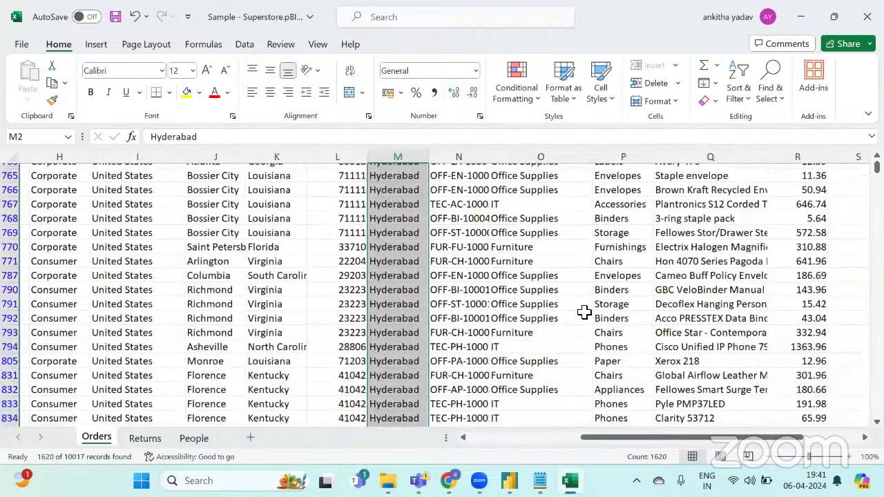
pyautogui.scroll(-5, 523, 318)
pyautogui.hscroll(-5, 523, 318)
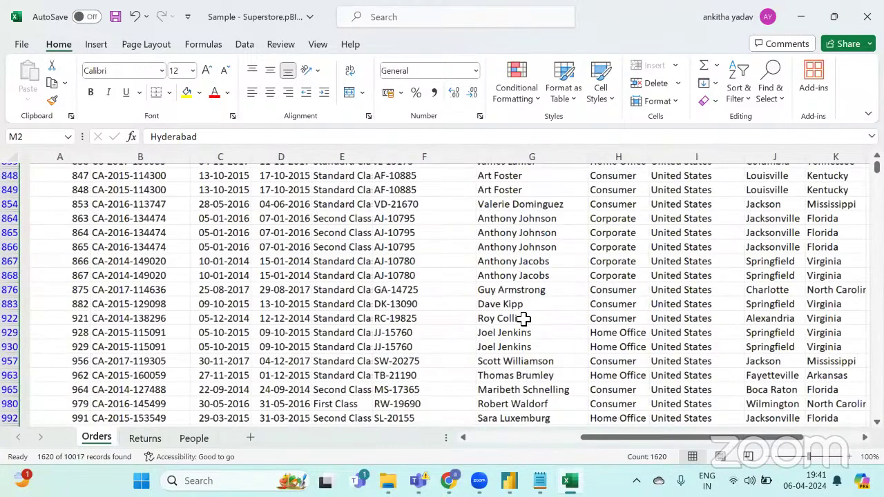
pyautogui.hscroll(5, 524, 318)
pyautogui.click(500, 200)
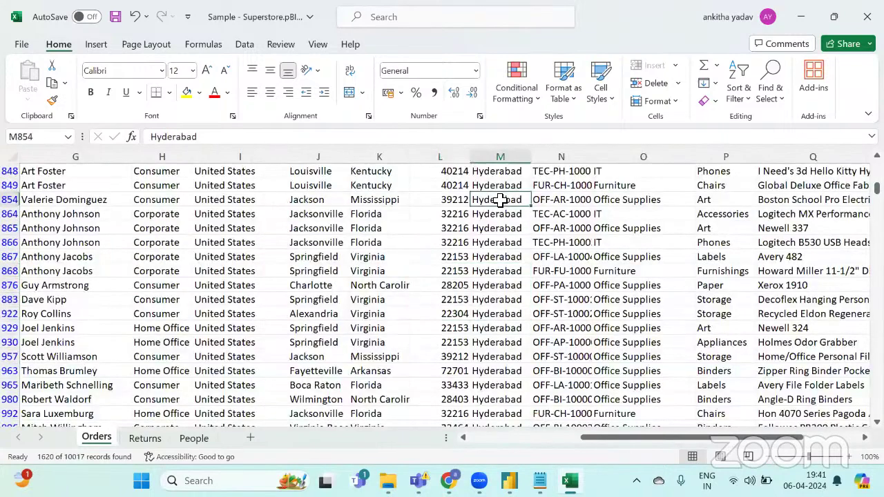
pyautogui.scroll(1, 500, 200)
pyautogui.scroll(10, 500, 200)
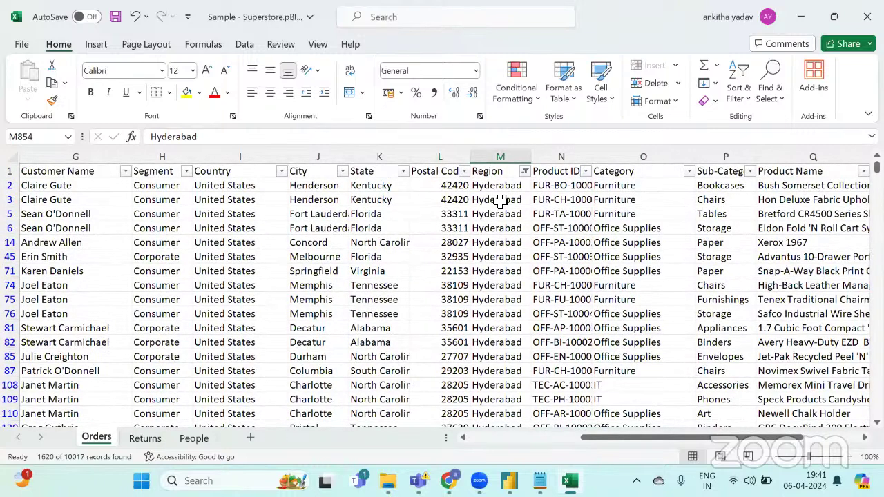
pyautogui.hotkey('ctrl', 's')
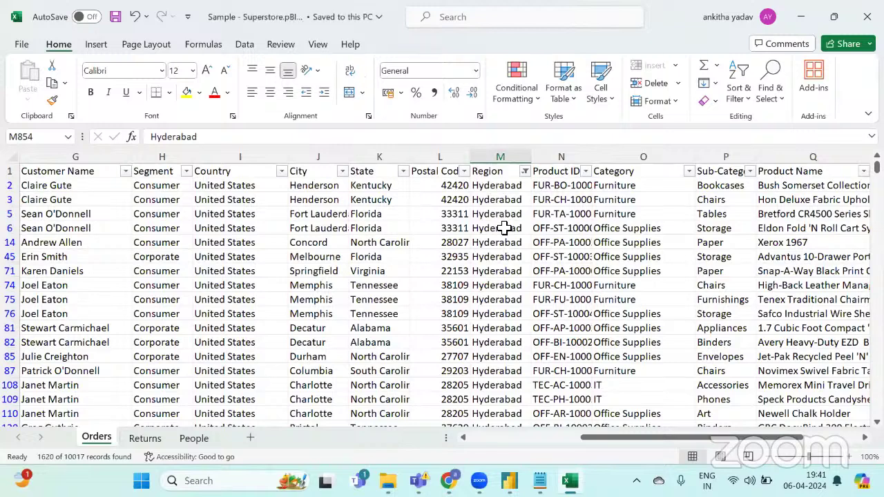
# - Switch to the 06 april report in Power BI Desktop and refresh its data
pyautogui.moveTo(509, 480)
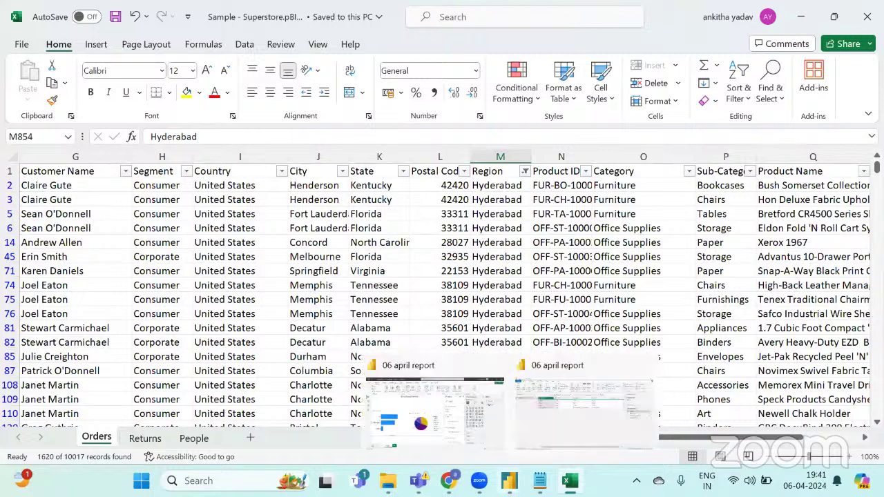
pyautogui.click(431, 373)
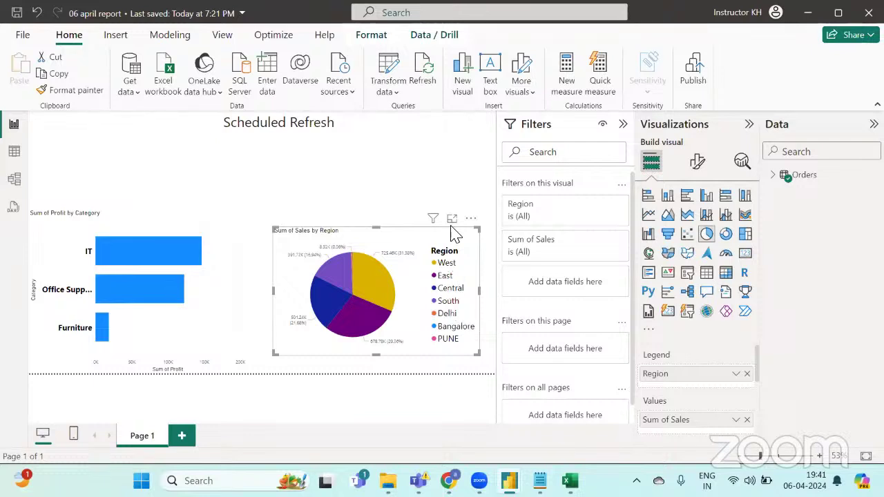
pyautogui.click(428, 76)
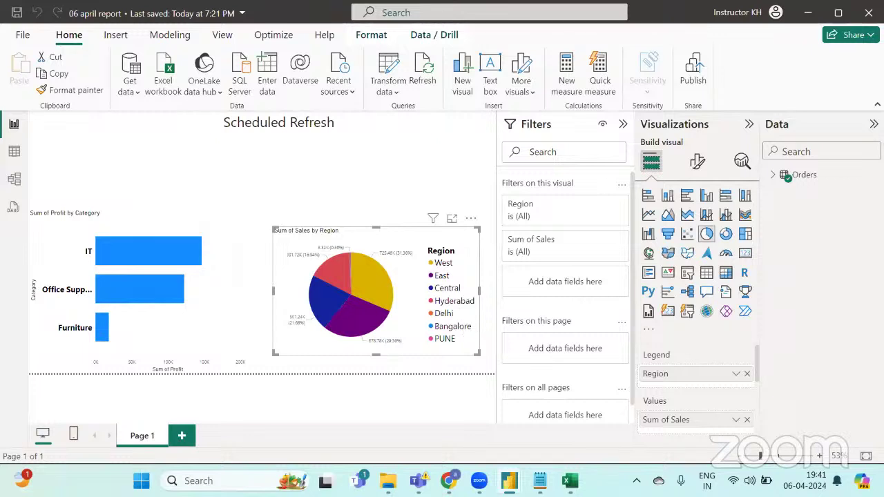
# - Switch to the Superstore workbook in Excel
pyautogui.moveTo(569, 481)
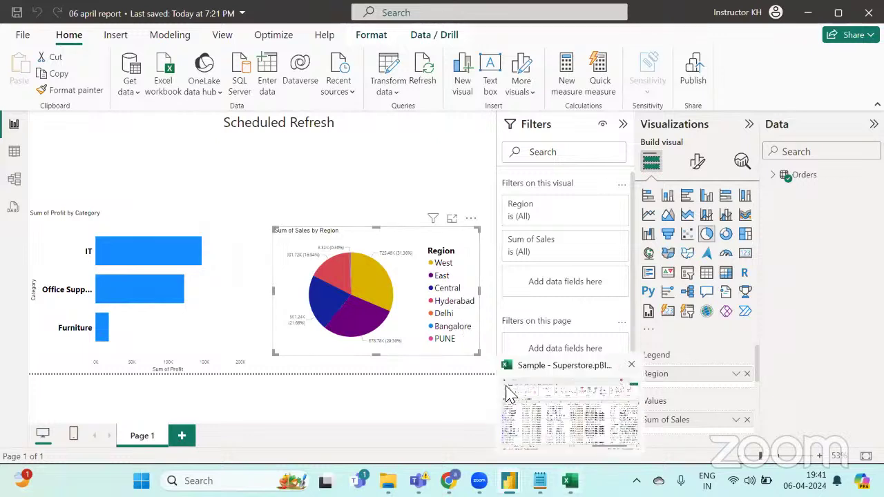